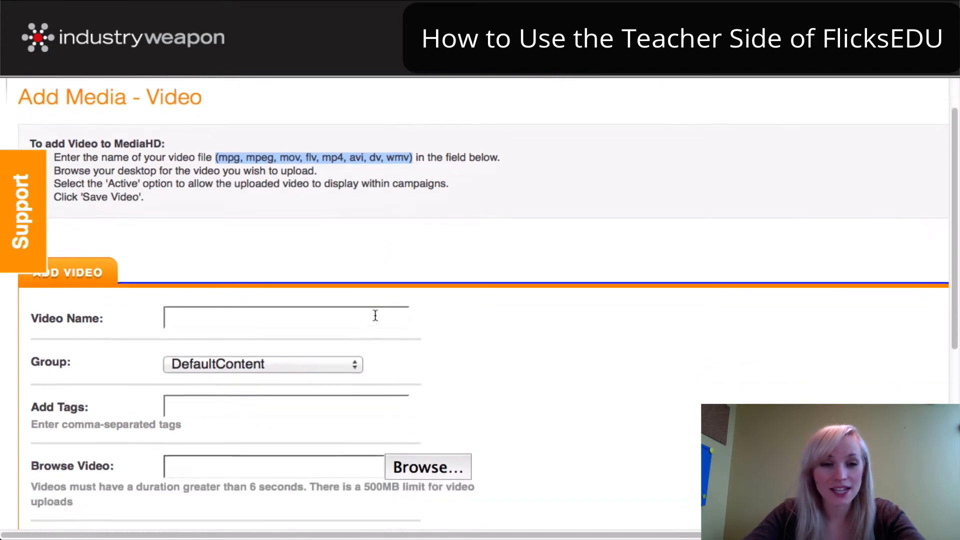
Exit the video upload form back to Manage Media and zoom the browser out
click(205, 283)
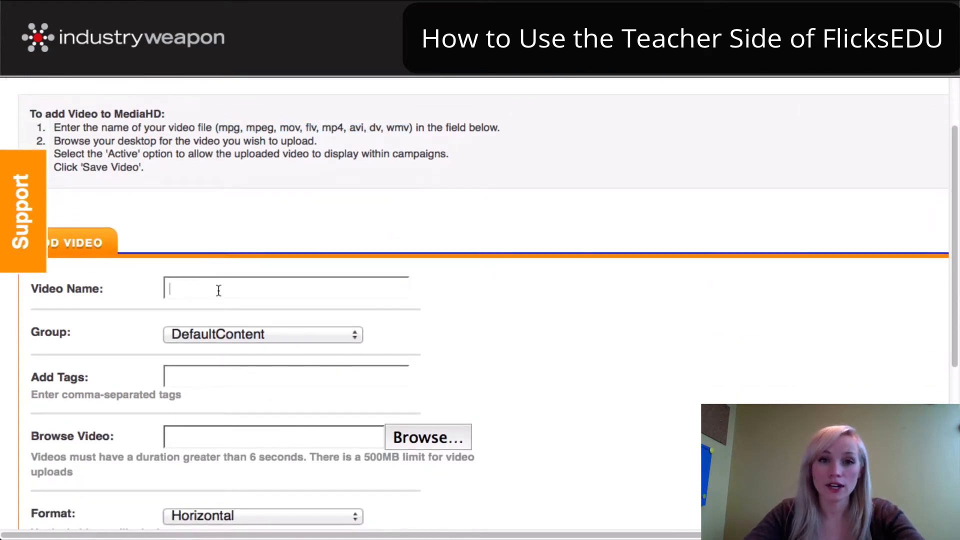
scroll(343, 343, down, 4)
scroll(402, 364, down, 1)
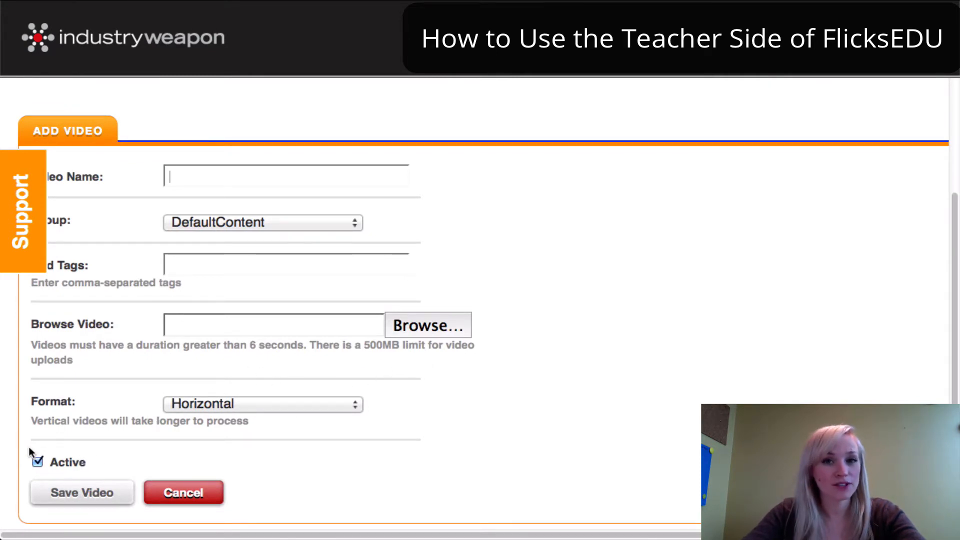
click(84, 495)
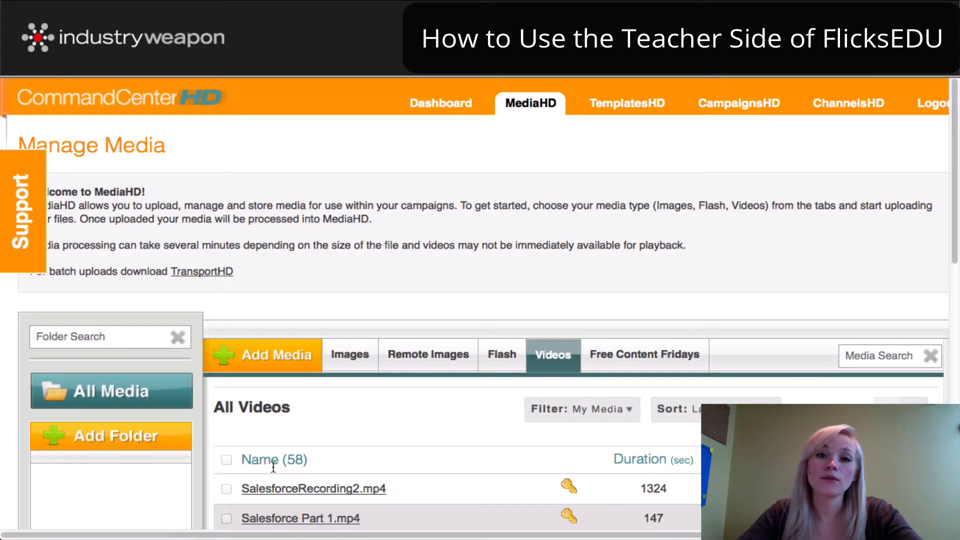
key(super+minus)
key(super+minus)
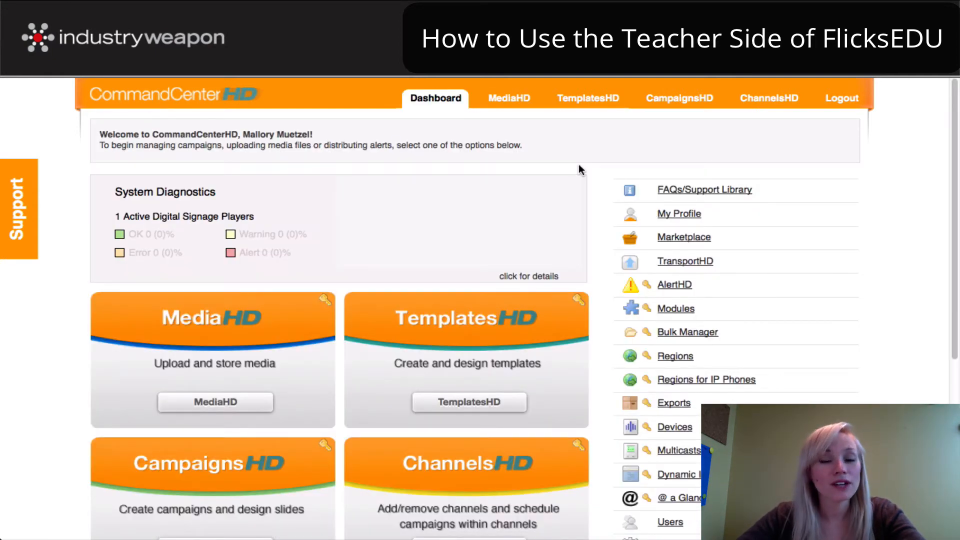
Launch the FlicksEDU module from the Dashboard's Module Manager
mouse_move(439, 102)
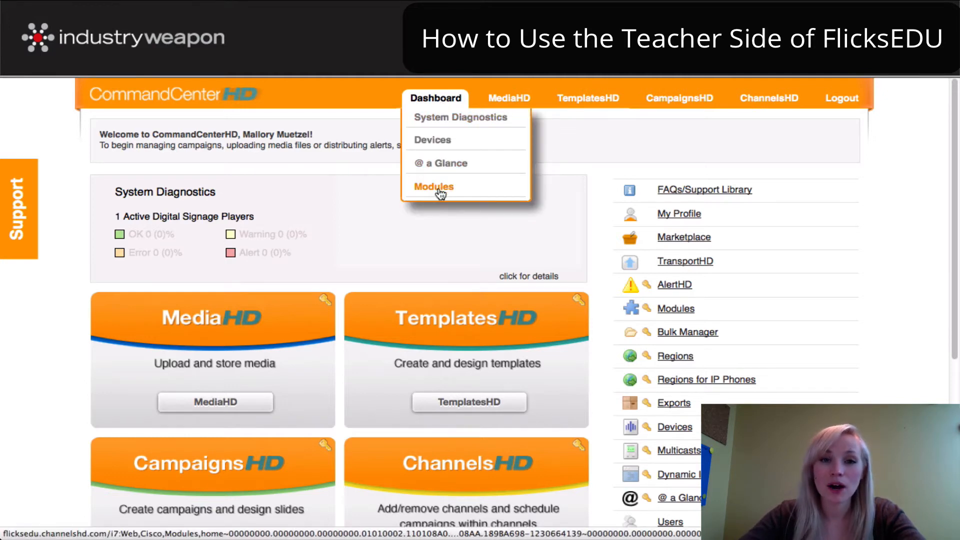
click(674, 309)
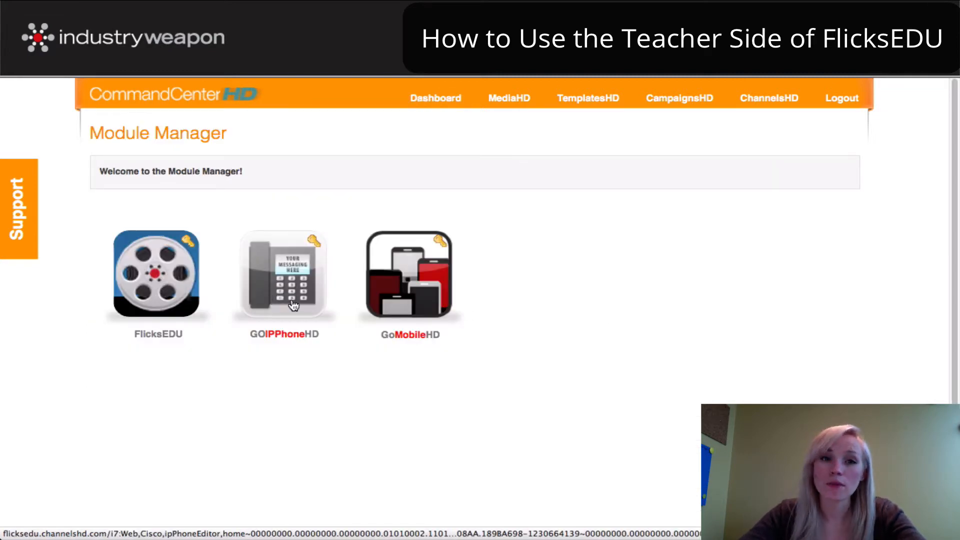
click(167, 279)
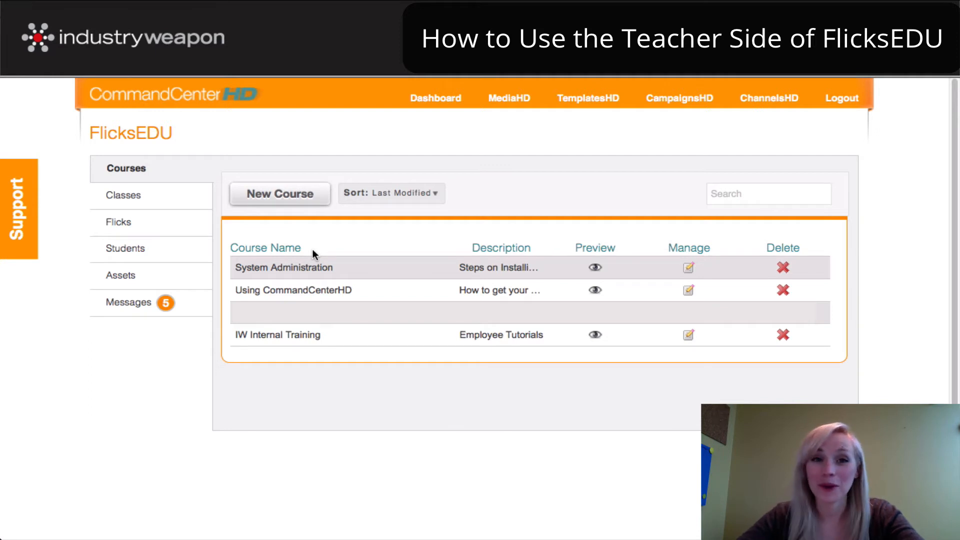
click(140, 226)
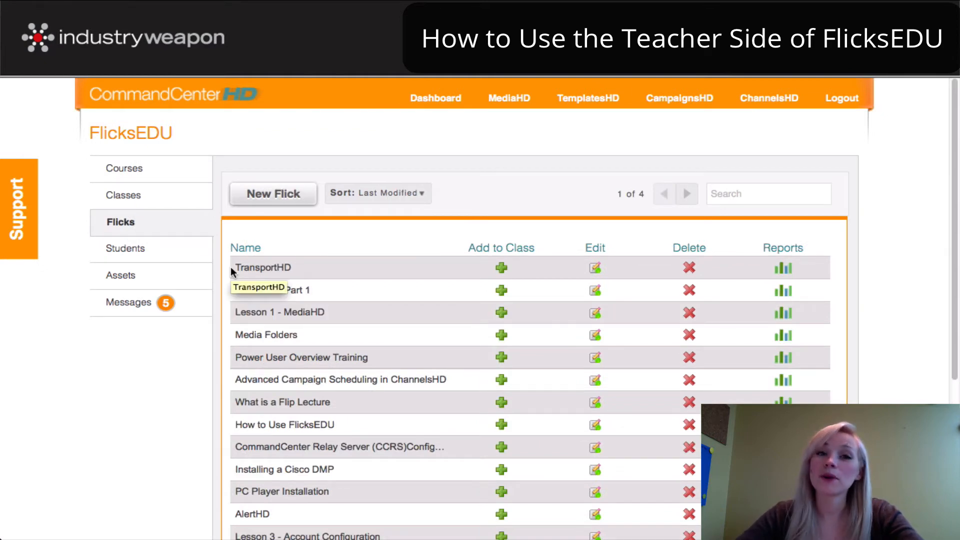
click(273, 196)
click(240, 196)
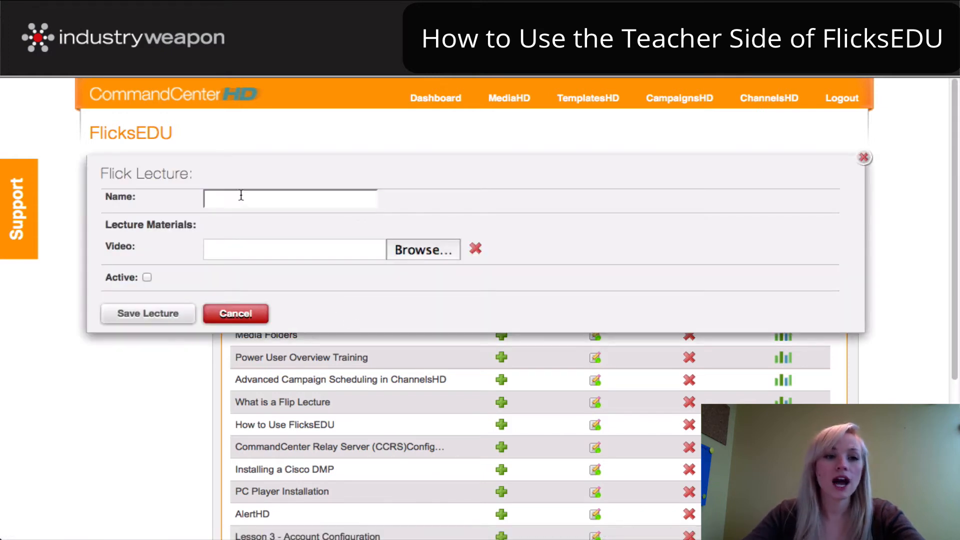
text(Example)
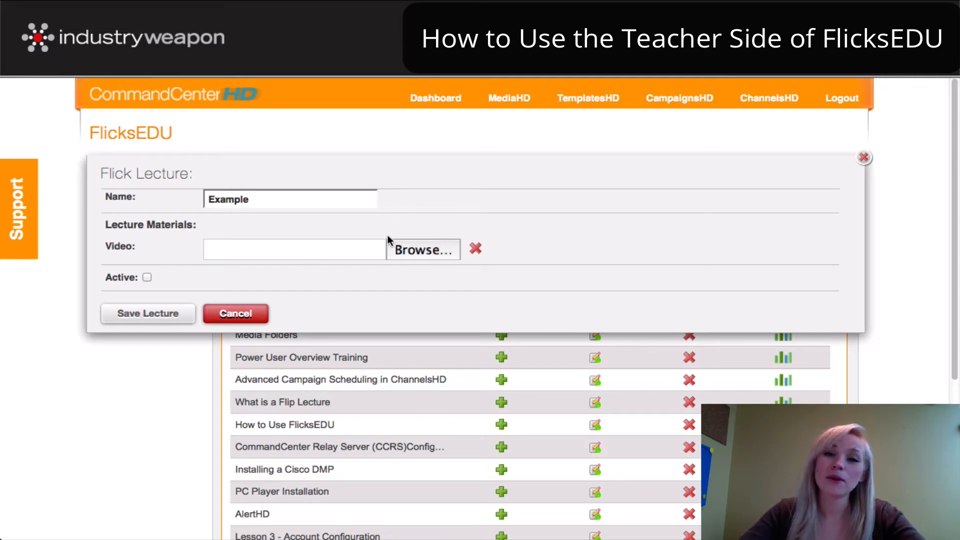
click(410, 253)
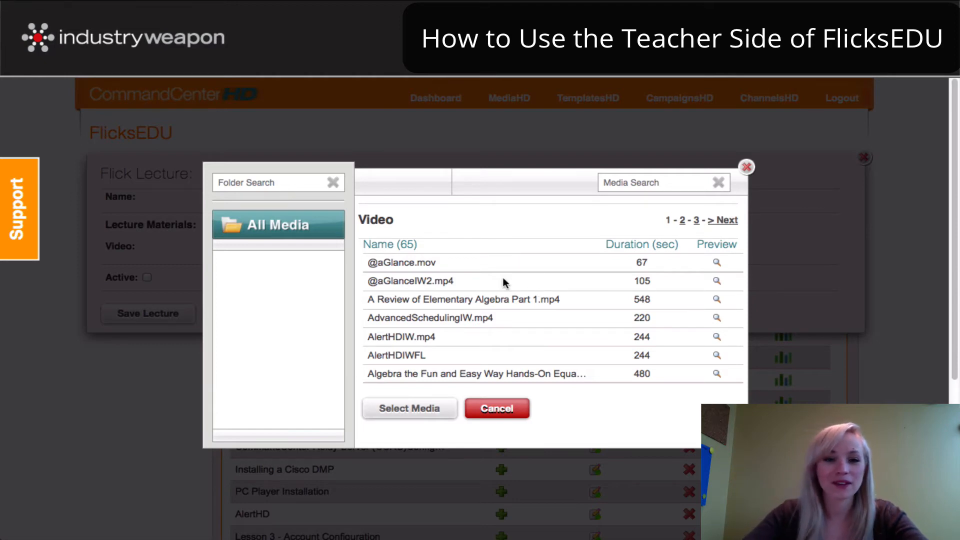
click(446, 269)
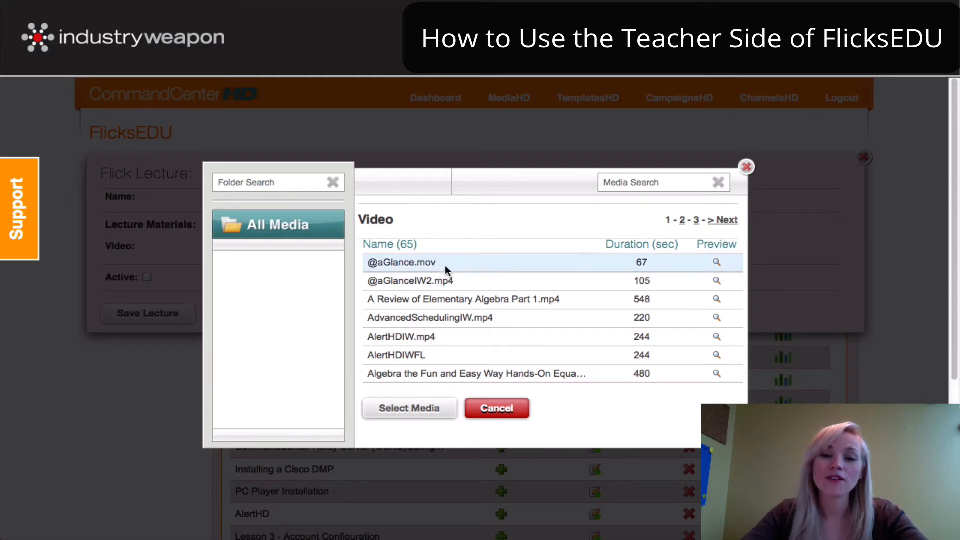
click(421, 410)
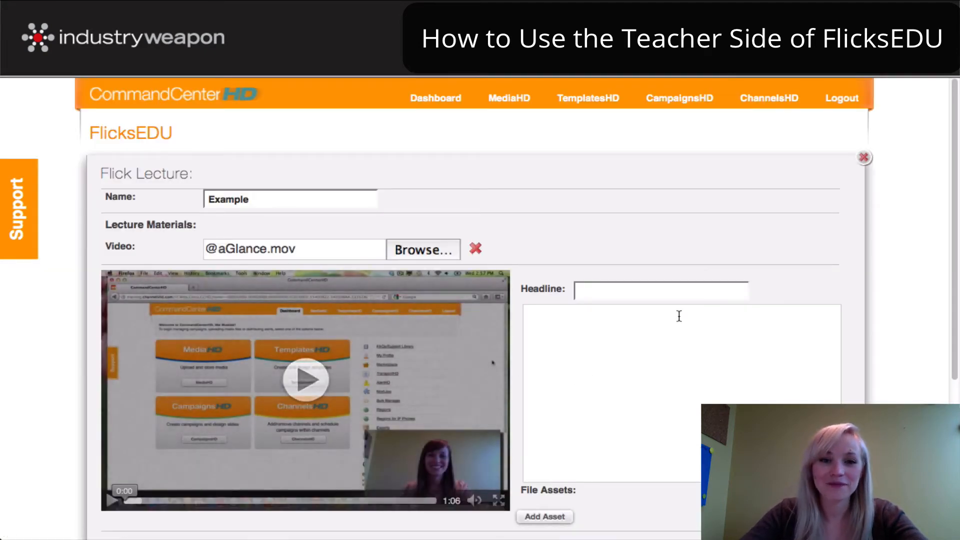
Review the Example lecture form and show the lesson's materials in the student preview
click(645, 285)
scroll(649, 294, down, 2)
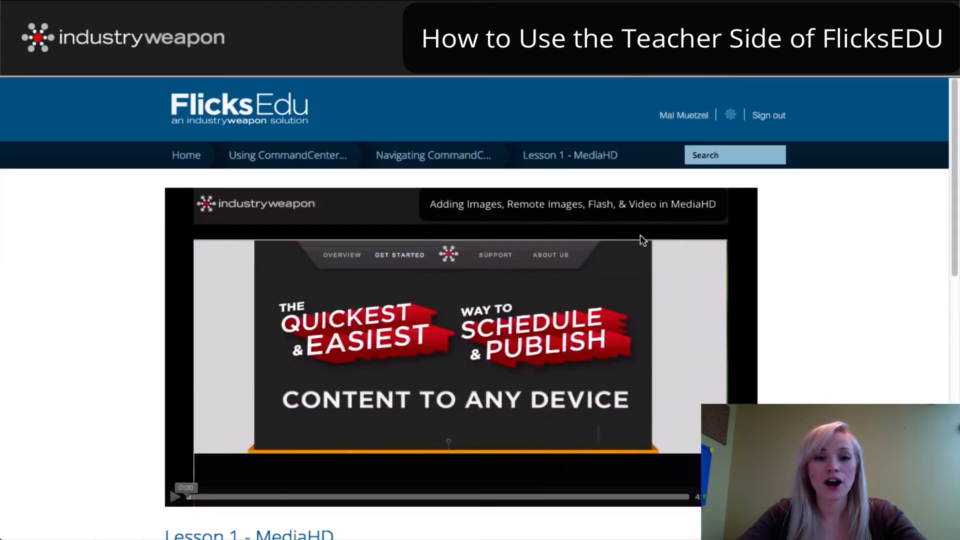
scroll(452, 361, down, 2)
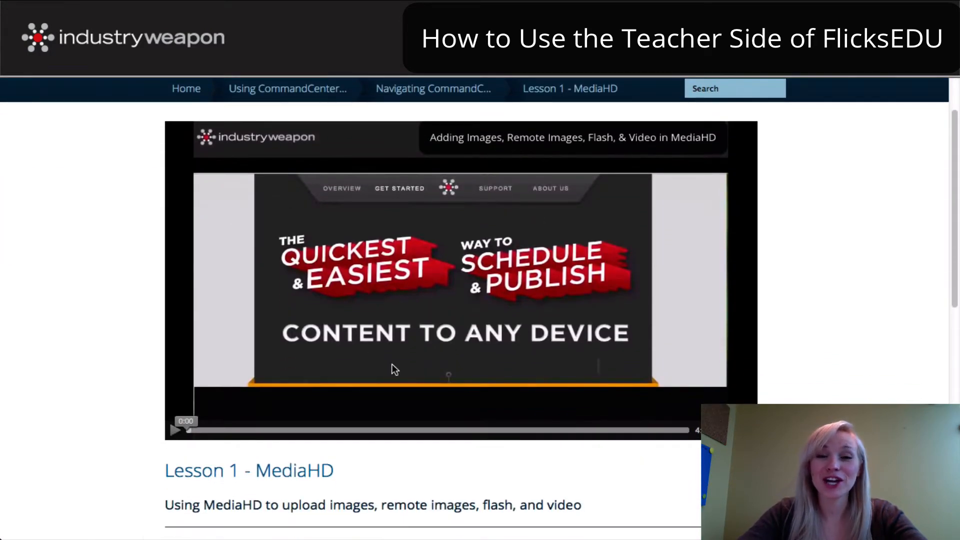
scroll(437, 384, down, 5)
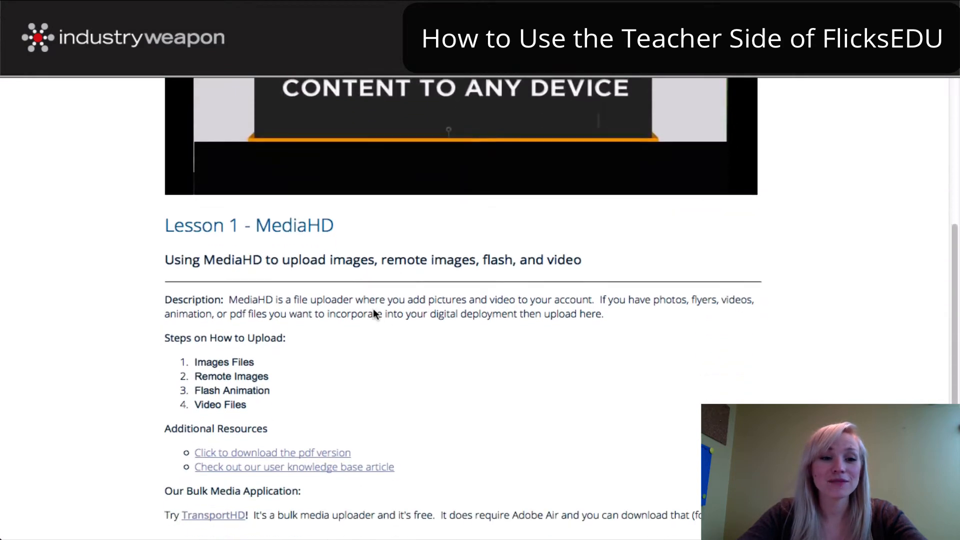
scroll(329, 415, down, 3)
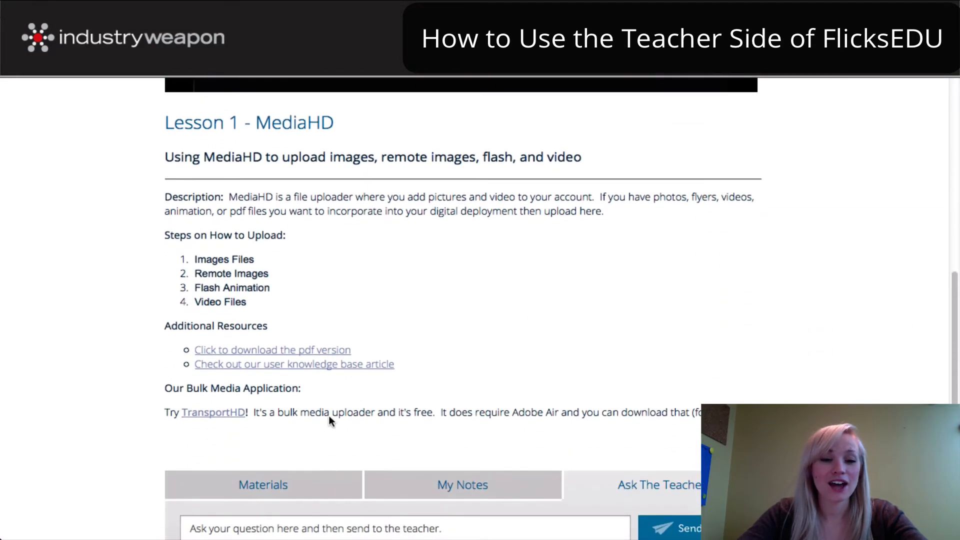
click(246, 457)
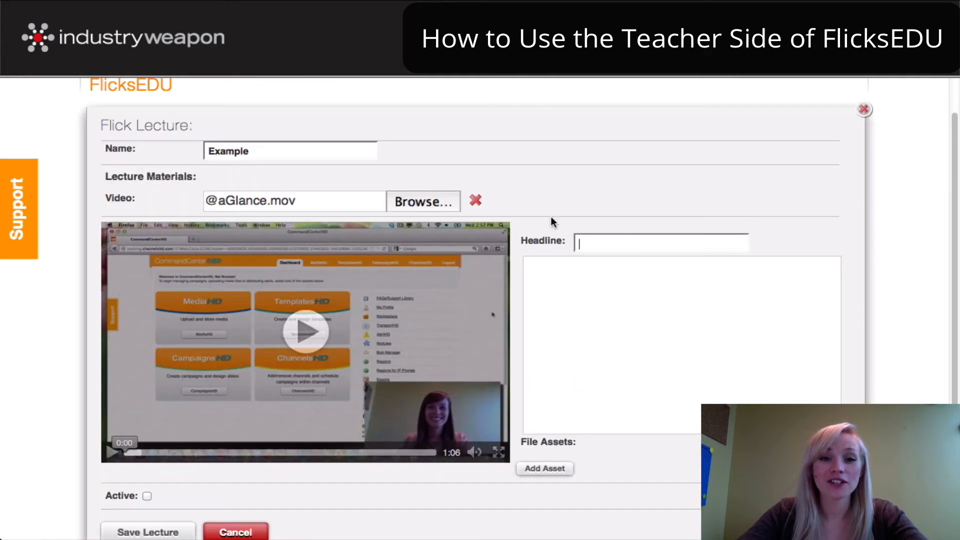
Tick Active on the Example flick, then cancel the form without saving
click(559, 235)
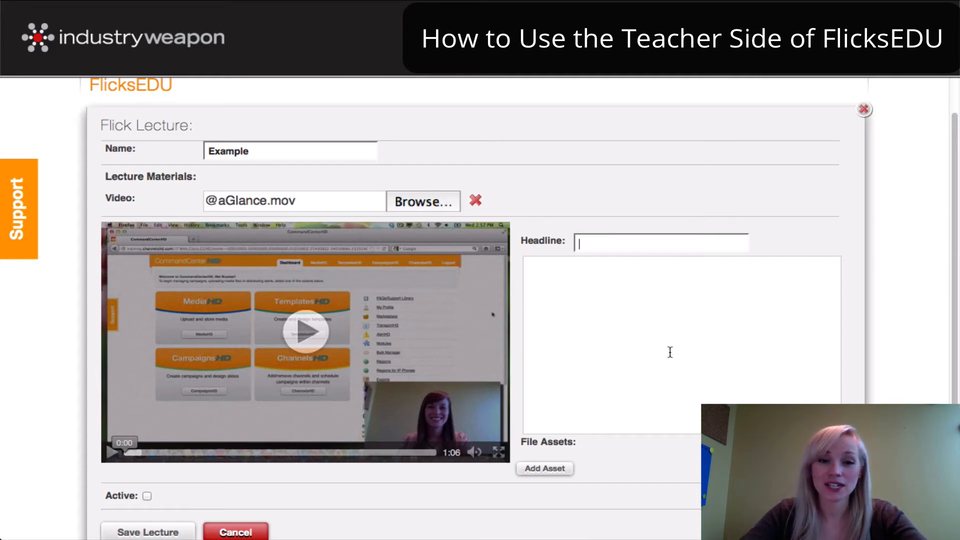
scroll(670, 349, down, 3)
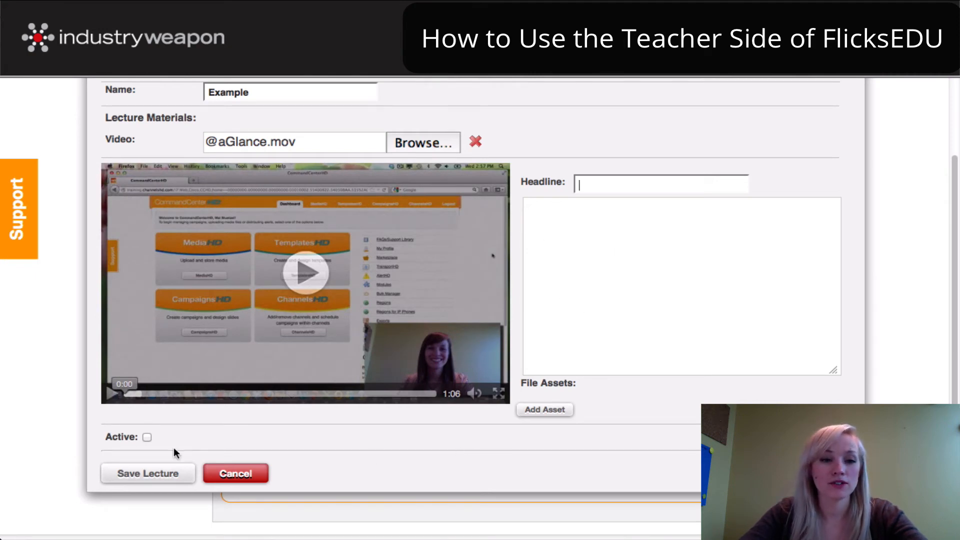
click(147, 436)
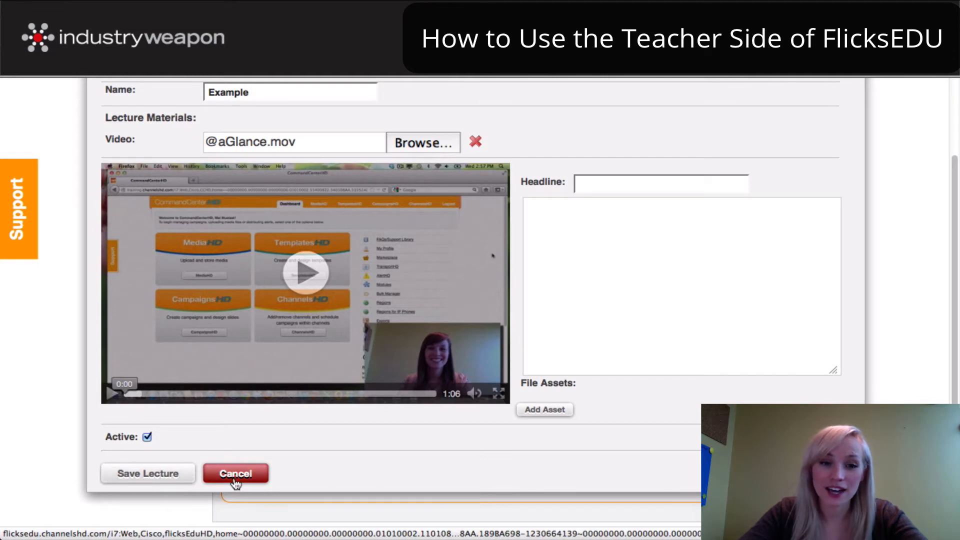
click(239, 477)
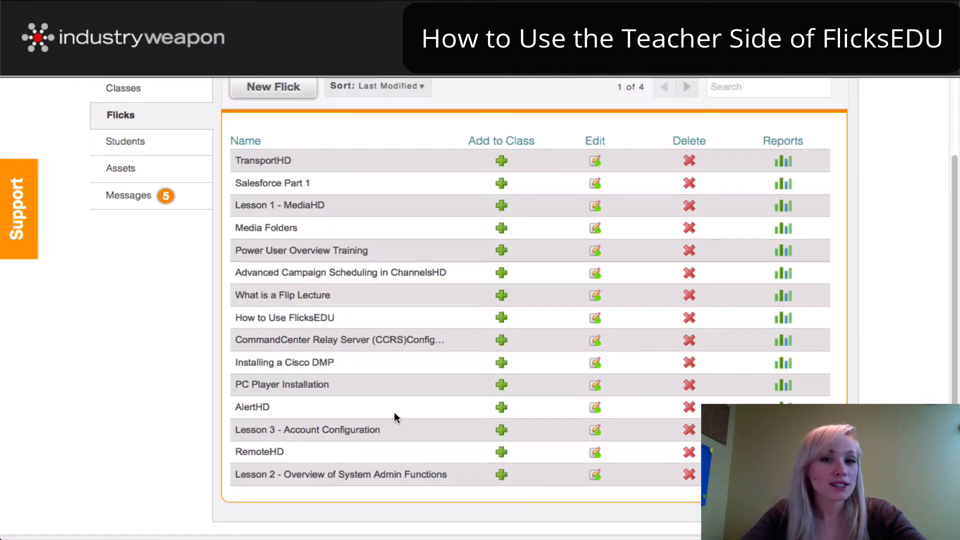
scroll(405, 409, up, 3)
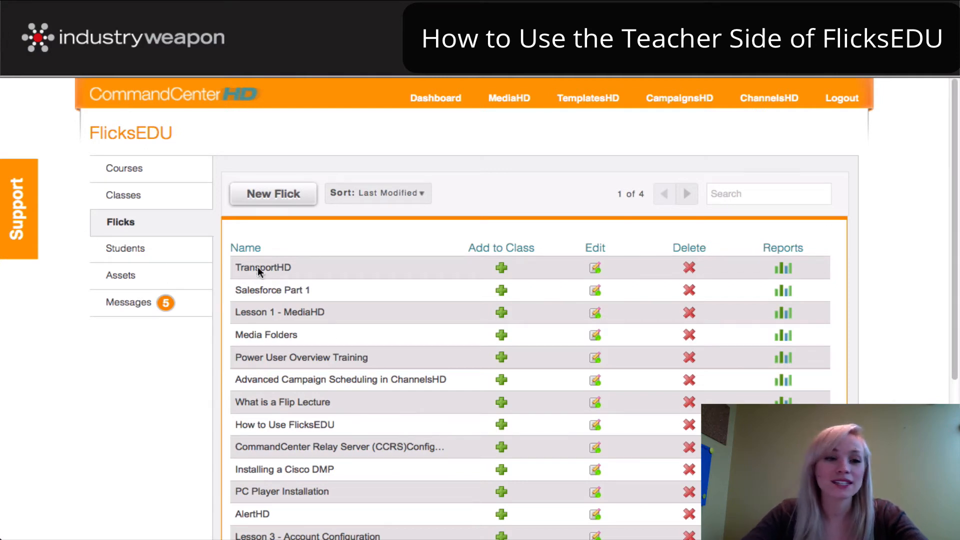
Open Assets, start a new asset, check the File/URL type options keeping File, then cancel
click(129, 283)
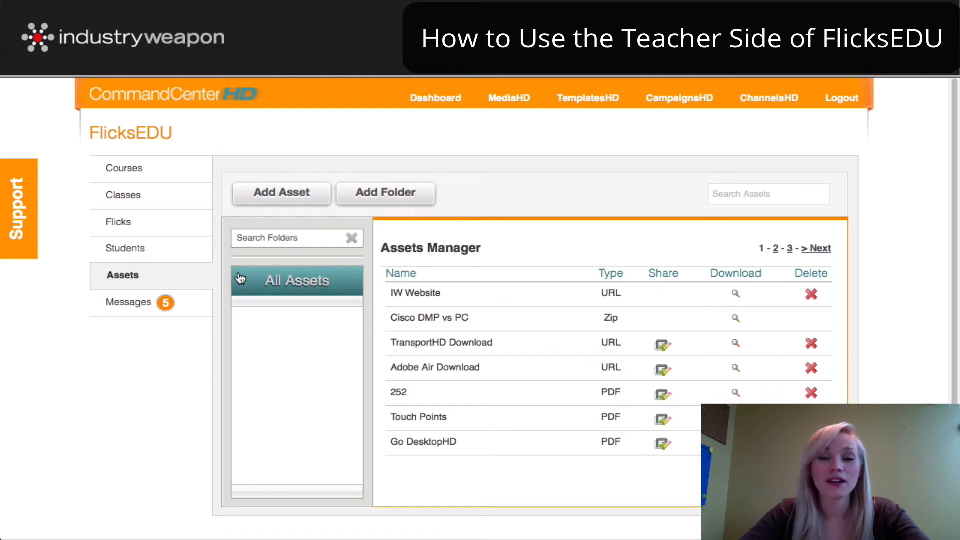
click(298, 194)
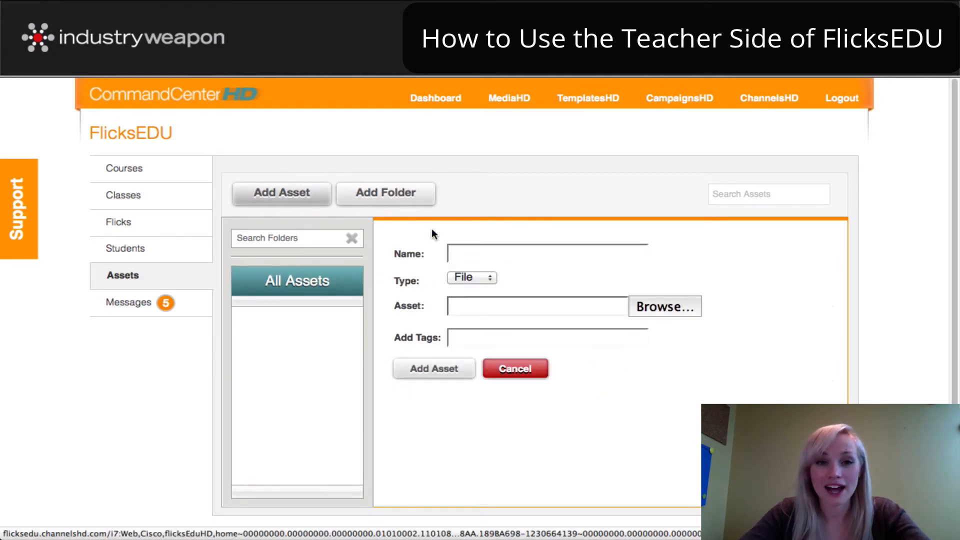
click(480, 279)
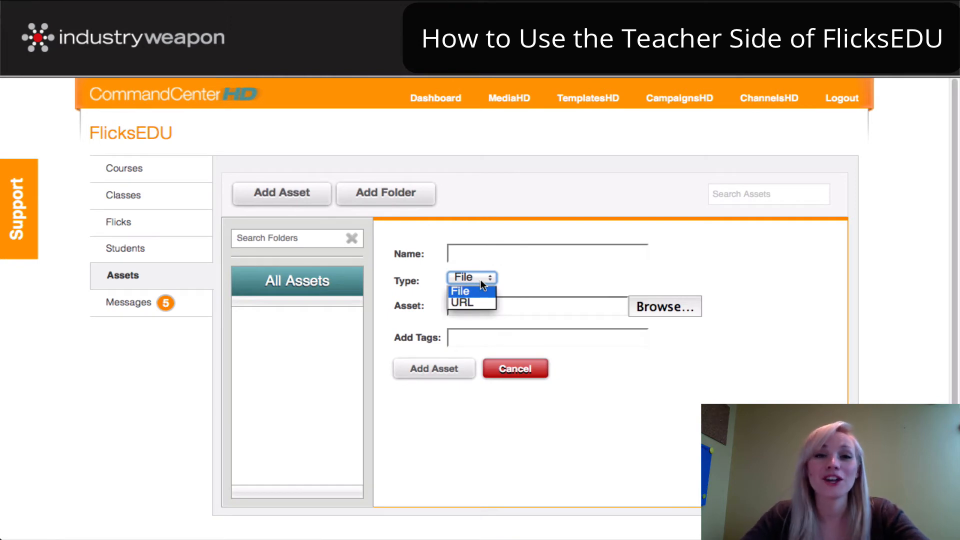
click(506, 273)
click(528, 248)
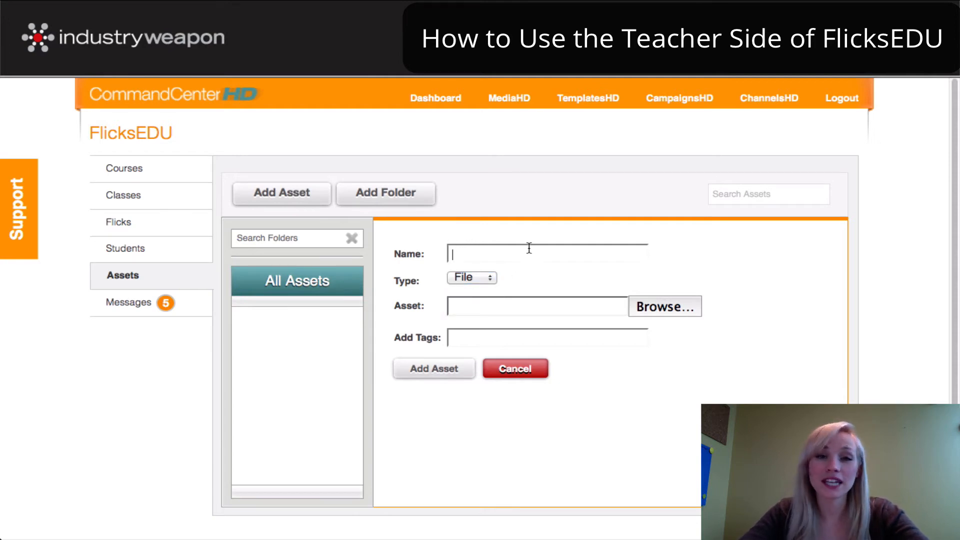
click(486, 276)
click(670, 301)
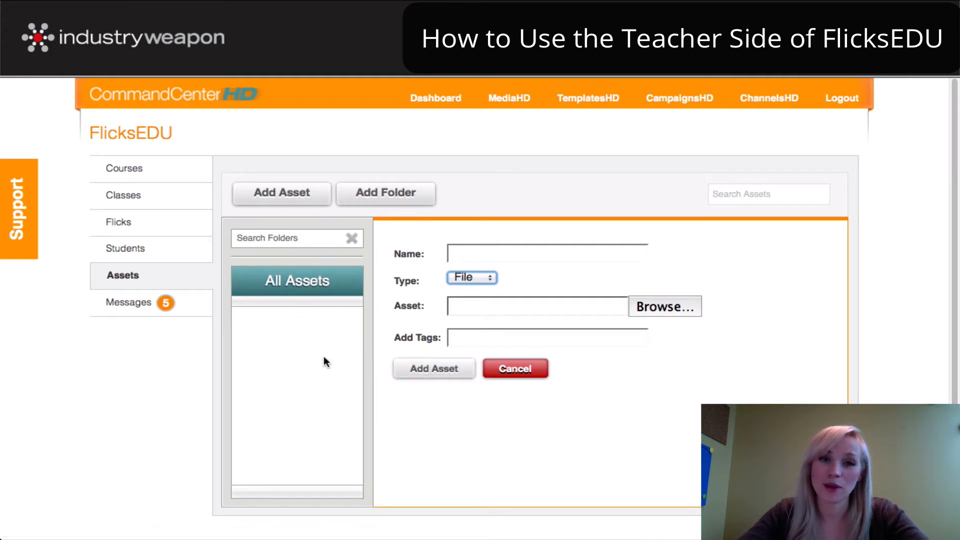
click(519, 368)
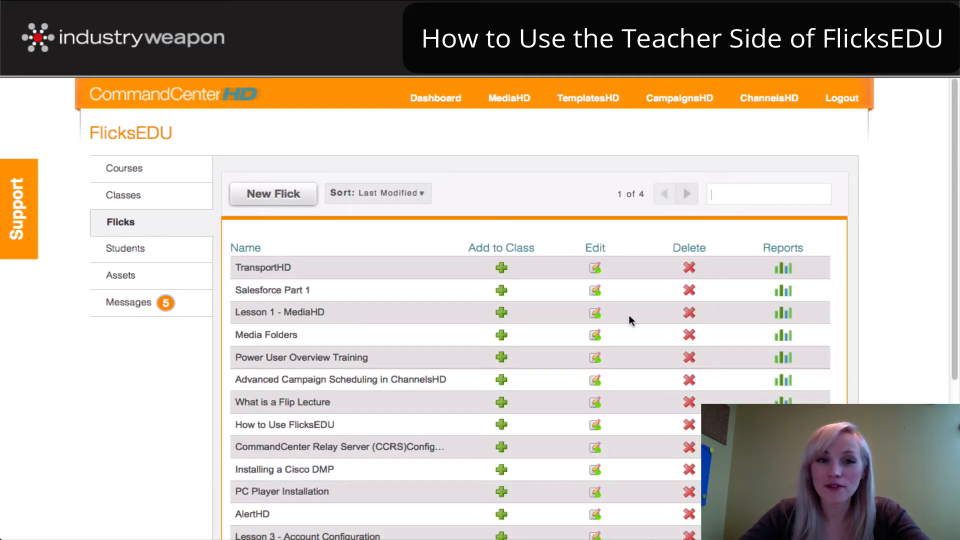
Attach the IW Website asset to the TransportHD flick from the asset library
click(595, 268)
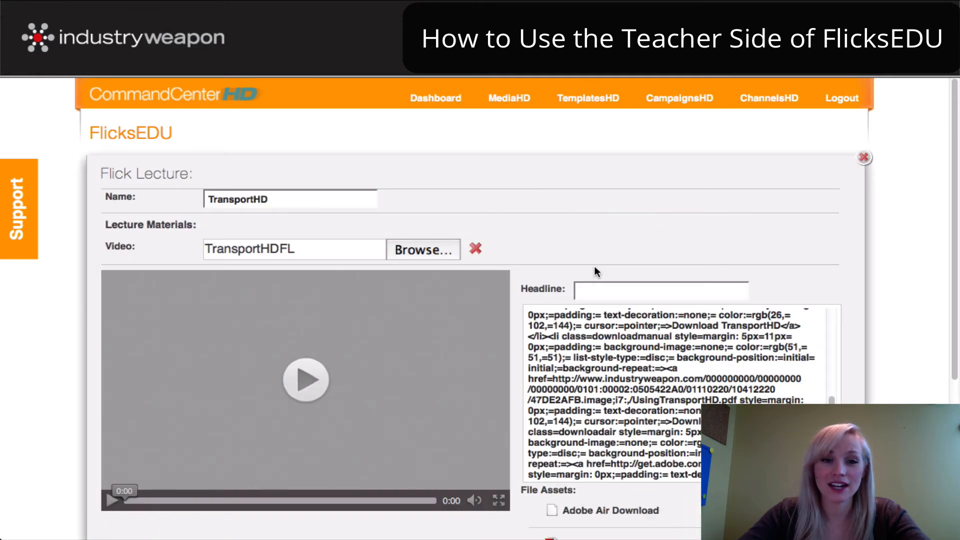
scroll(600, 342, down, 6)
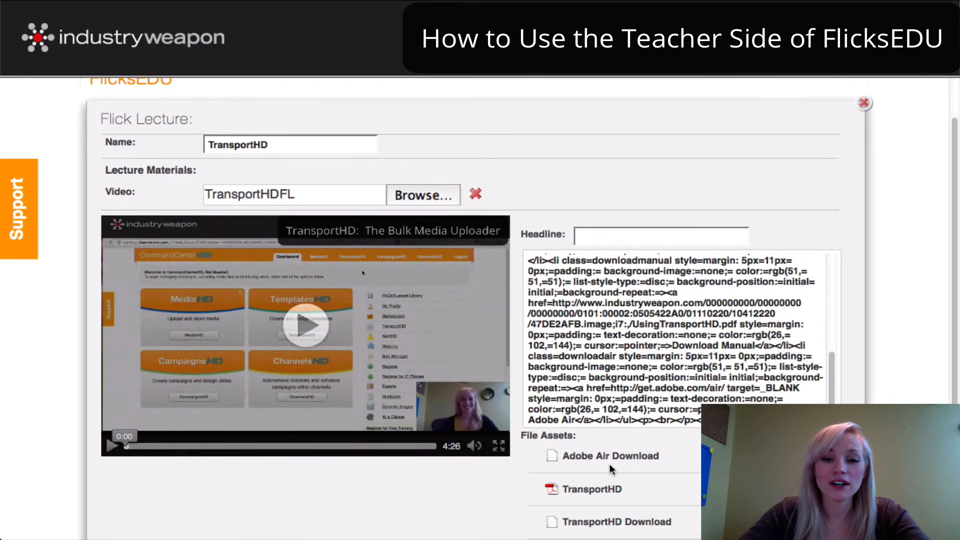
scroll(598, 339, down, 3)
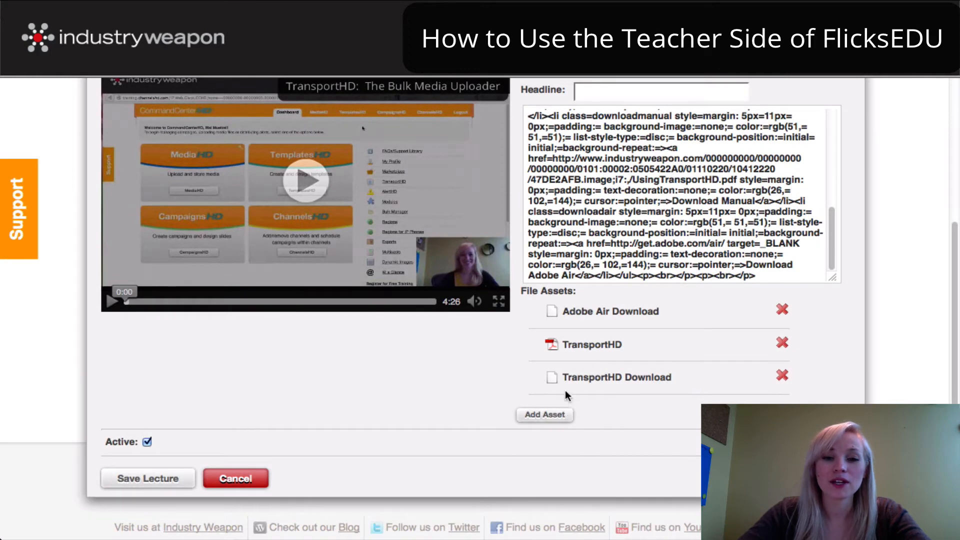
click(545, 415)
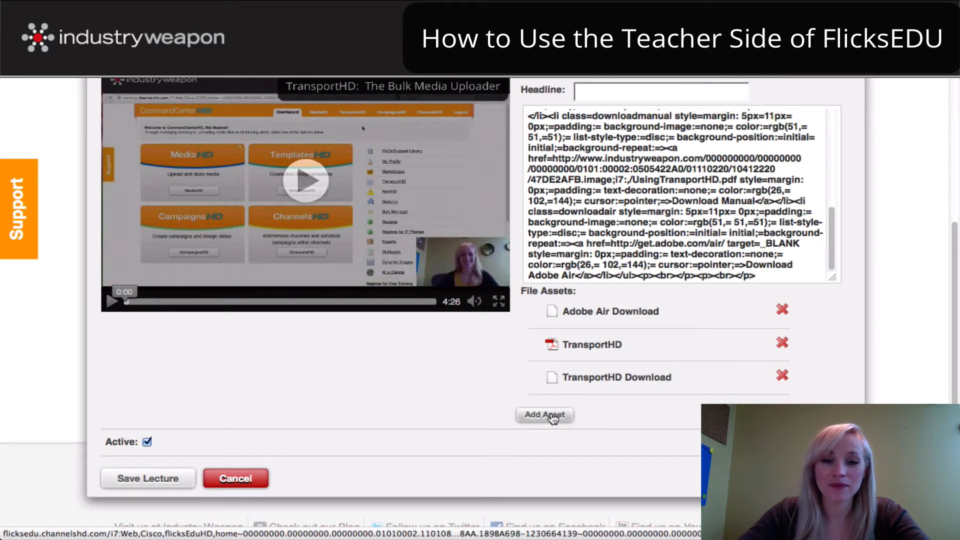
scroll(600, 355, up, 2)
scroll(622, 326, up, 3)
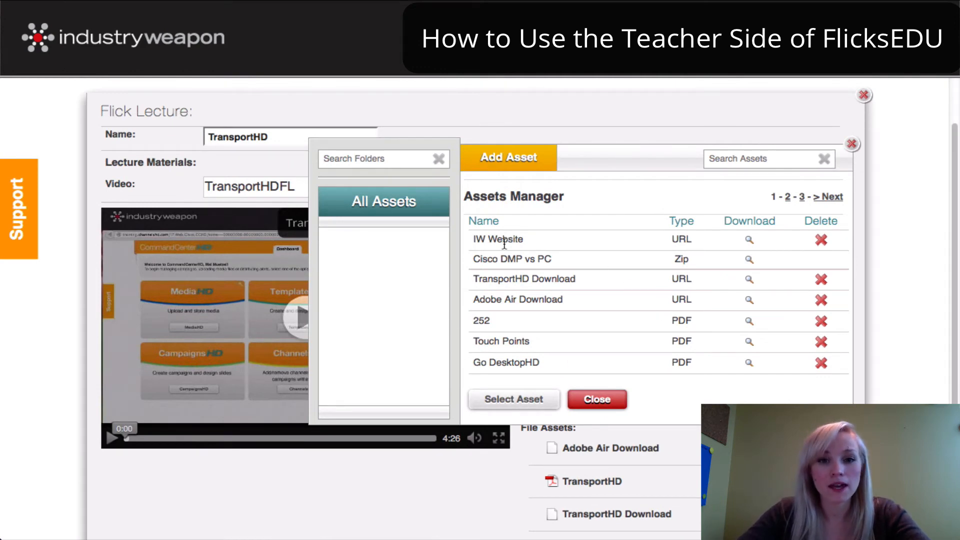
click(506, 239)
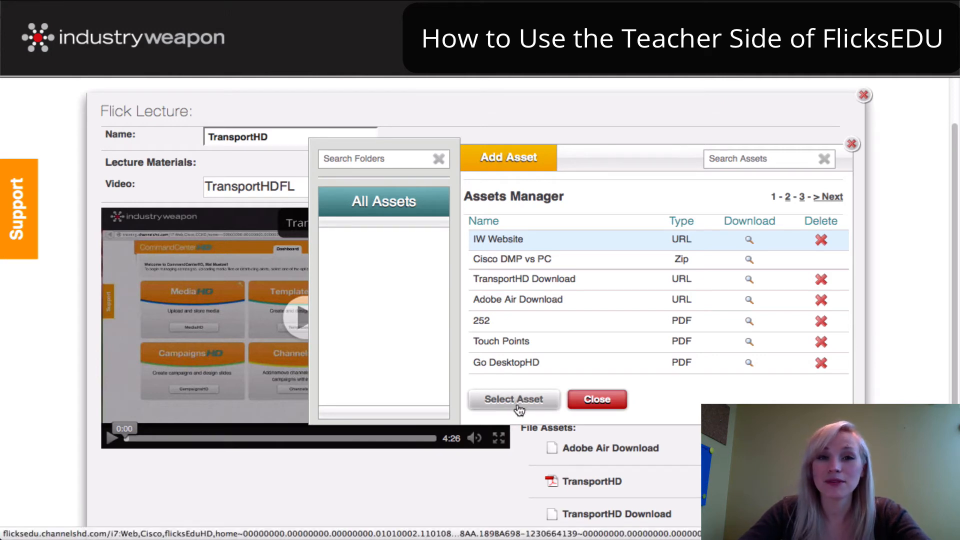
click(518, 409)
scroll(575, 450, down, 3)
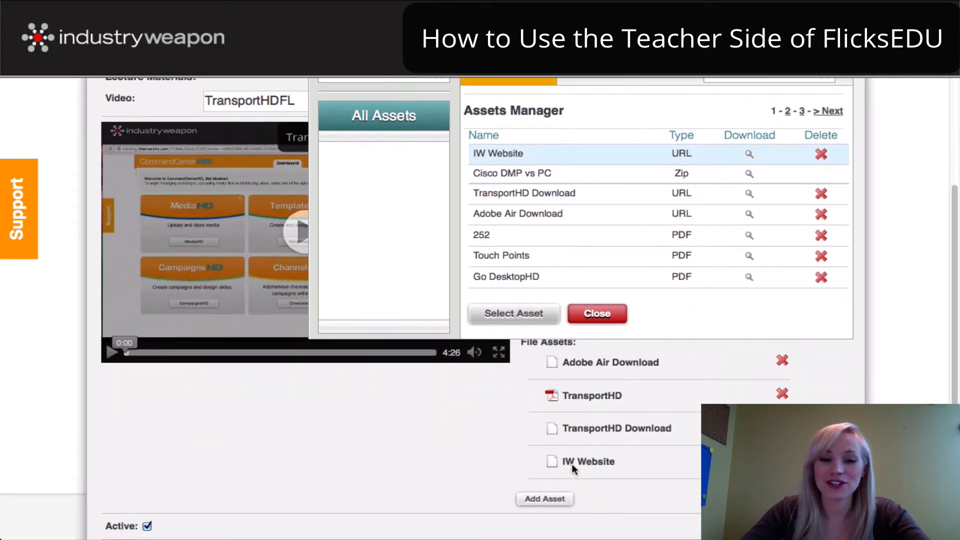
click(514, 202)
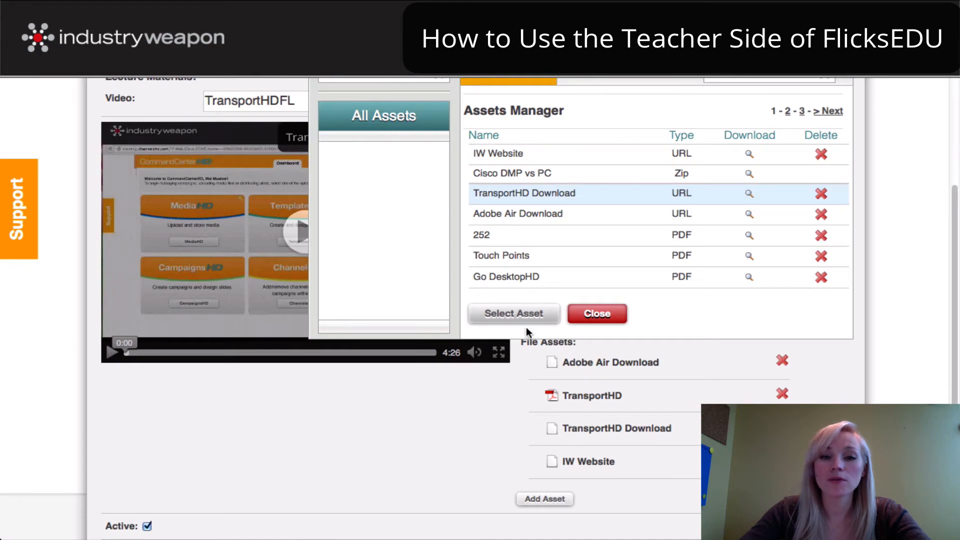
click(591, 320)
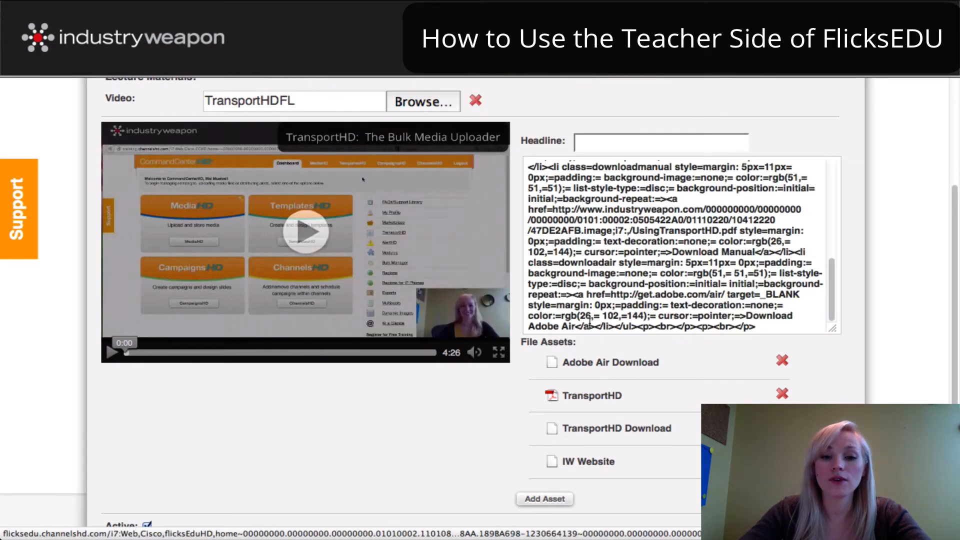
Delete the IW Website asset from TransportHD and save the lecture
click(782, 459)
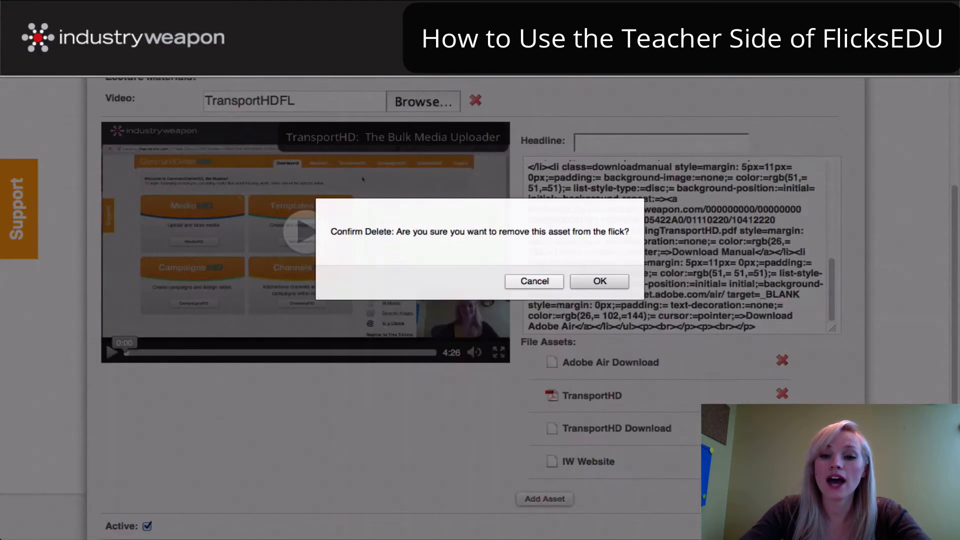
click(602, 286)
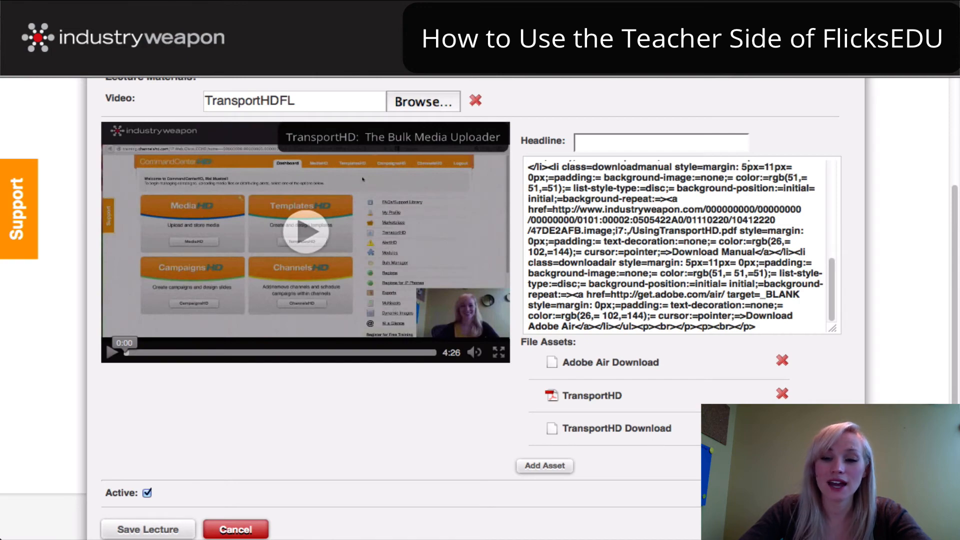
scroll(401, 465, down, 1)
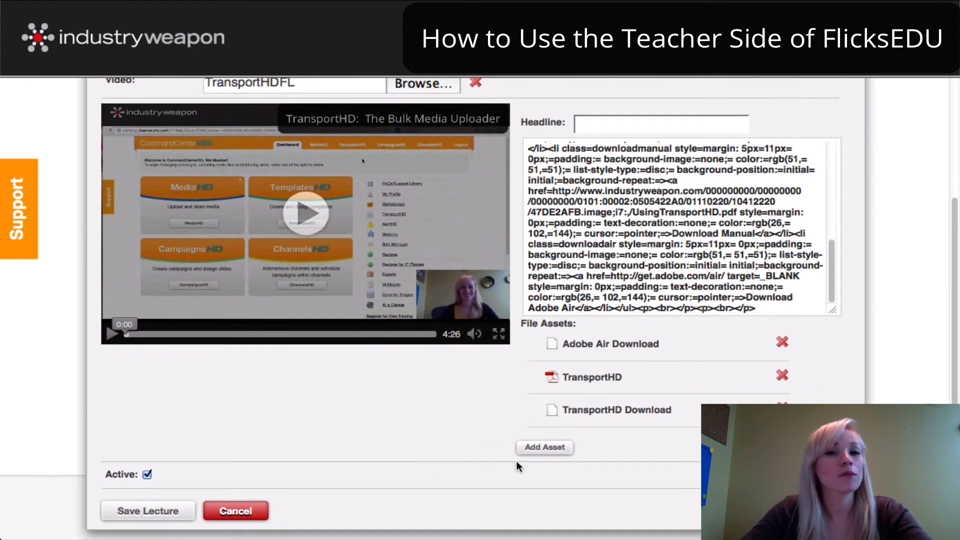
scroll(496, 437, down, 3)
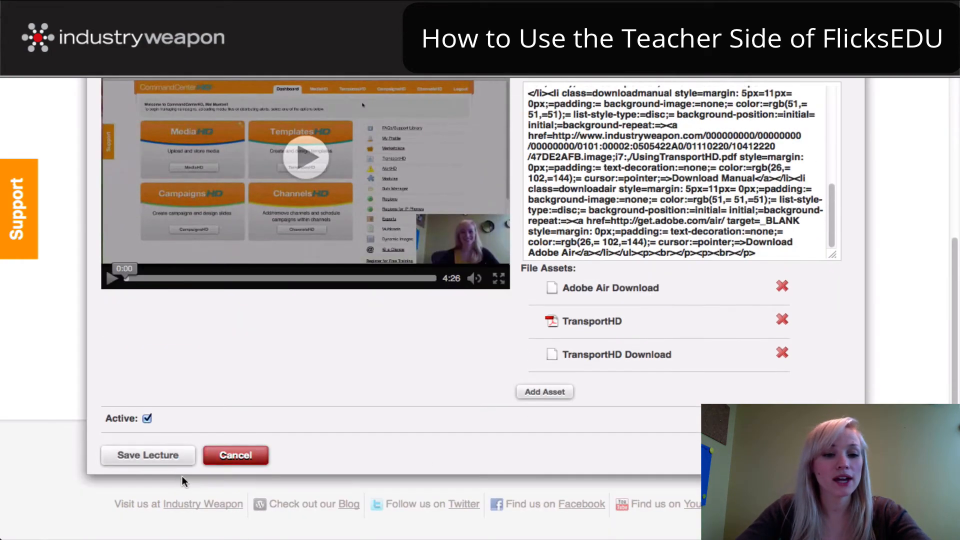
click(161, 461)
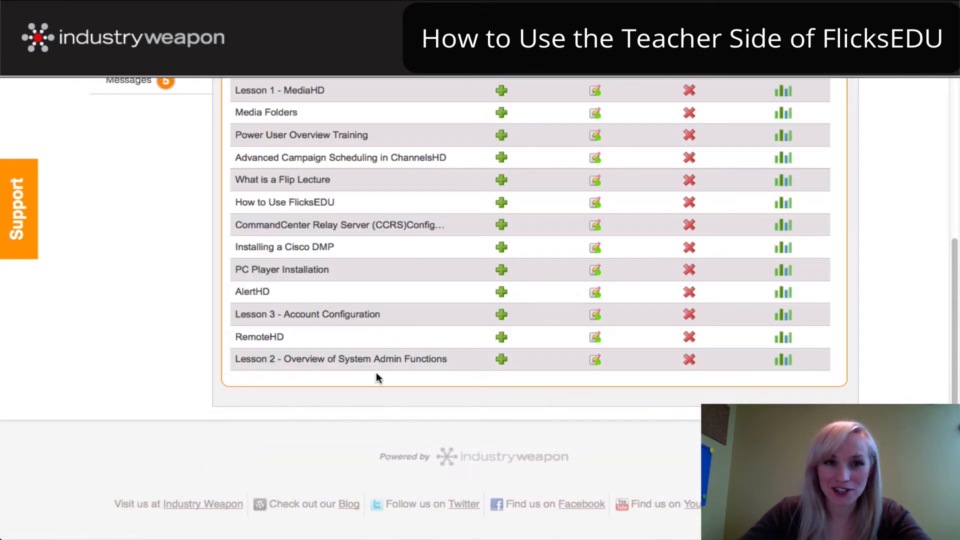
scroll(377, 377, up, 2)
scroll(387, 368, up, 10)
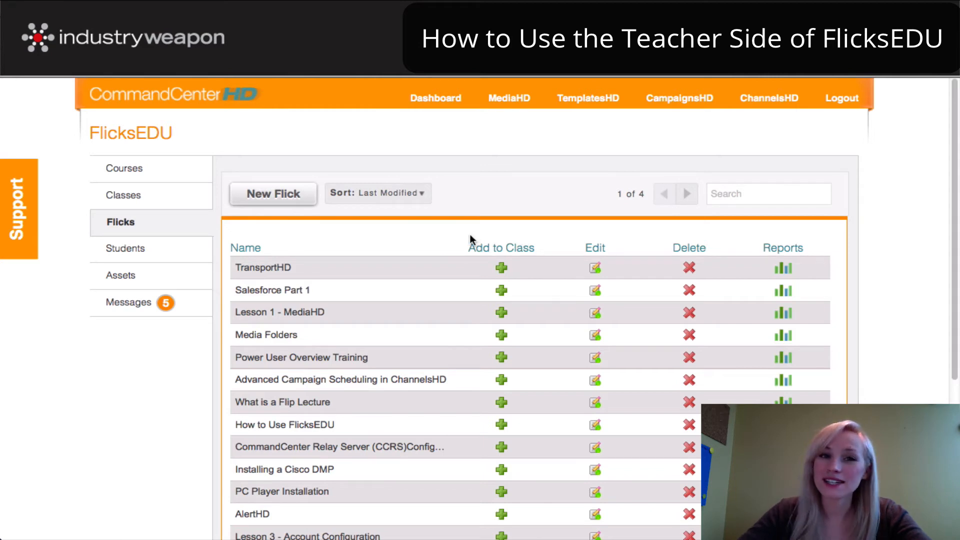
Open the Classes list and scroll through its nine classes
click(134, 195)
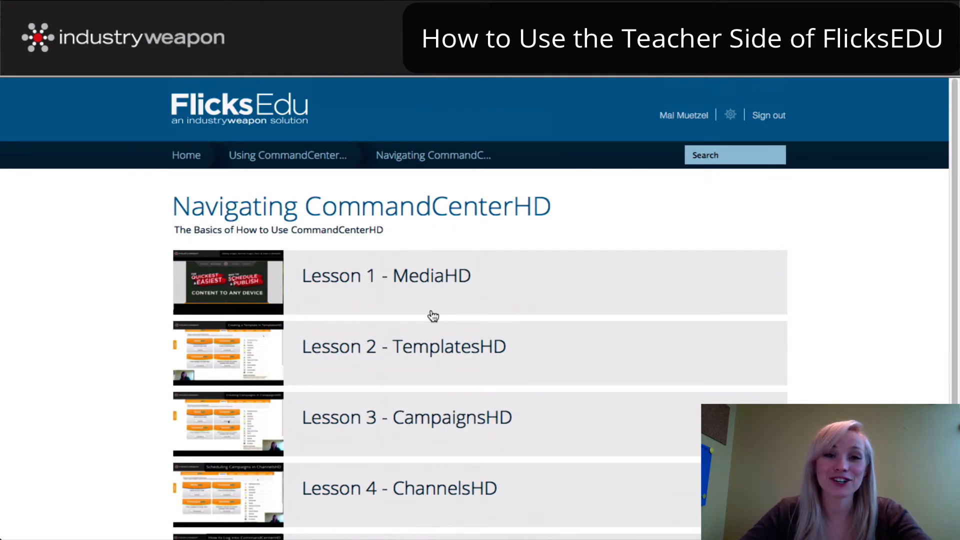
scroll(388, 281, down, 1)
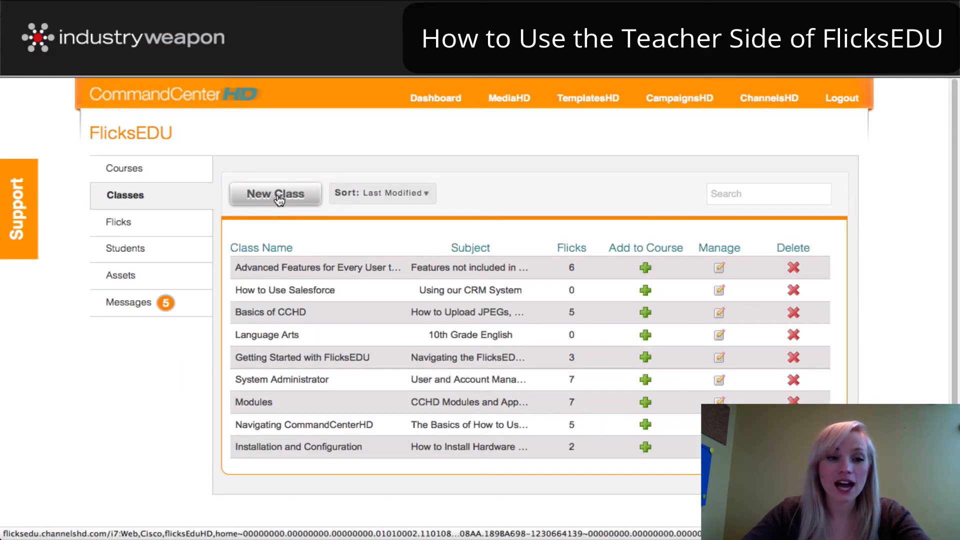
Save a new class 'Example Class' with teacher IW Trainer and subject 'How to Create a Class in FlicksEDU'
click(271, 197)
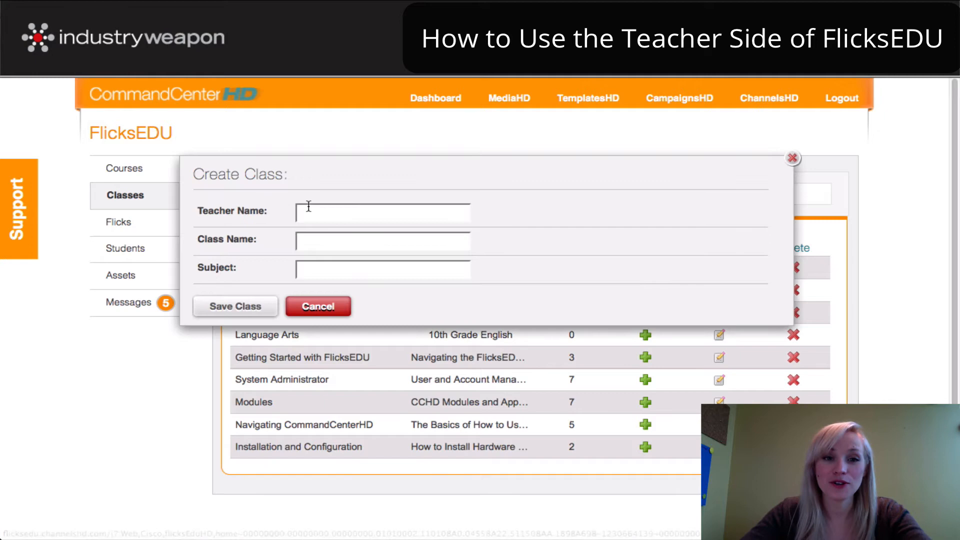
click(363, 212)
text(Meli)
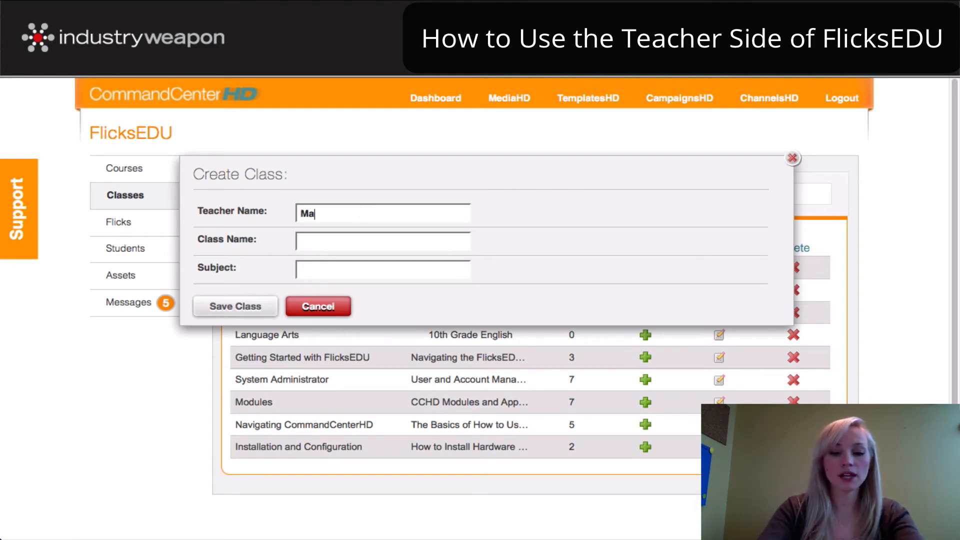
key(BackSpace)
key(BackSpace)
key(BackSpace)
key(BackSpace)
text(IW Trainer)
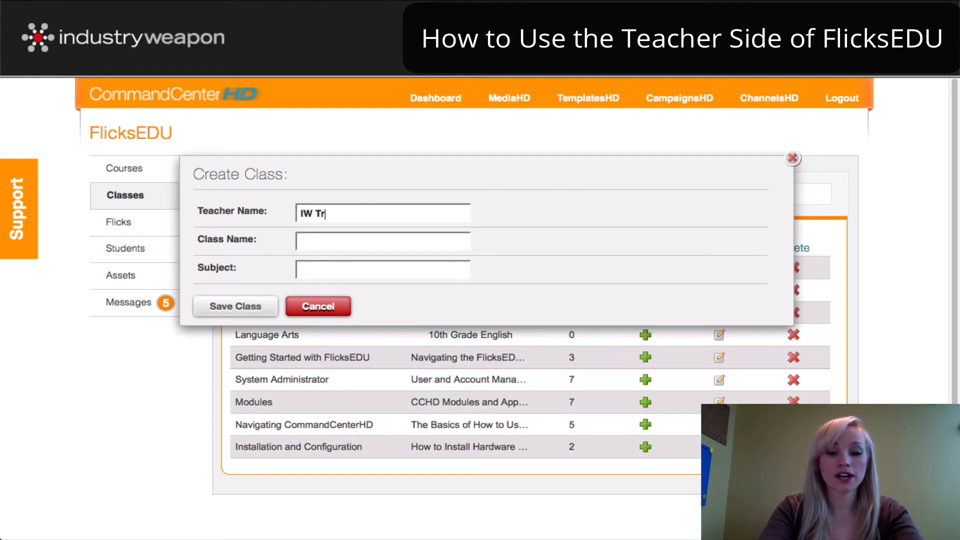
click(367, 241)
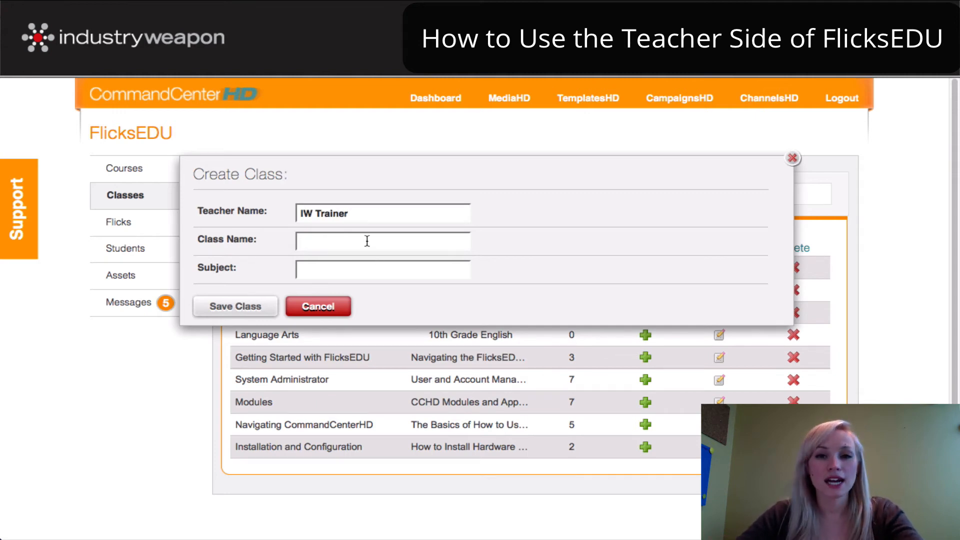
text(Example)
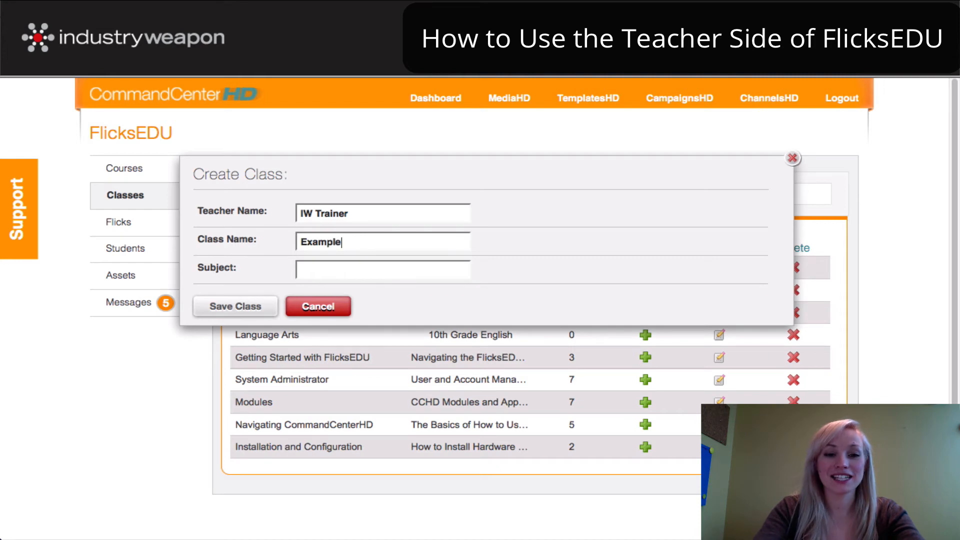
text( Class)
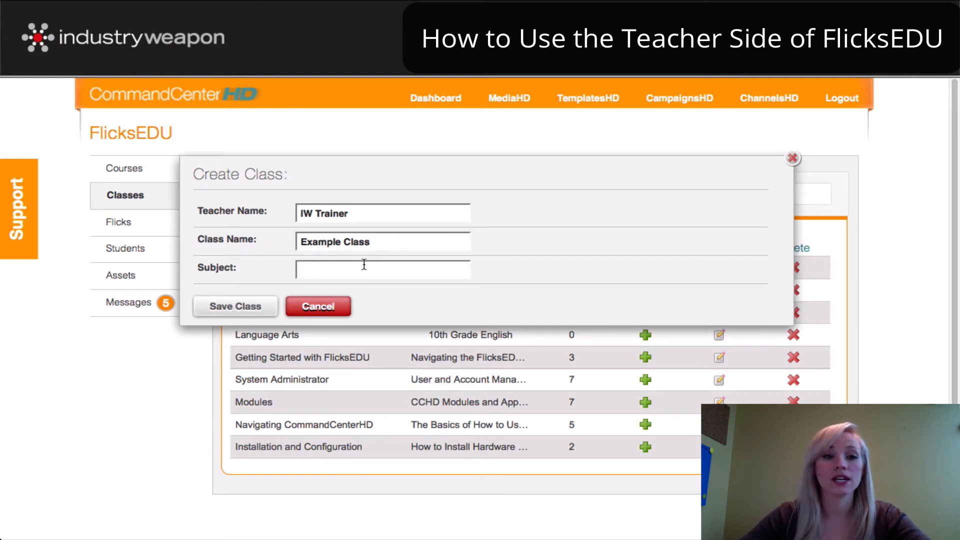
text(How t)
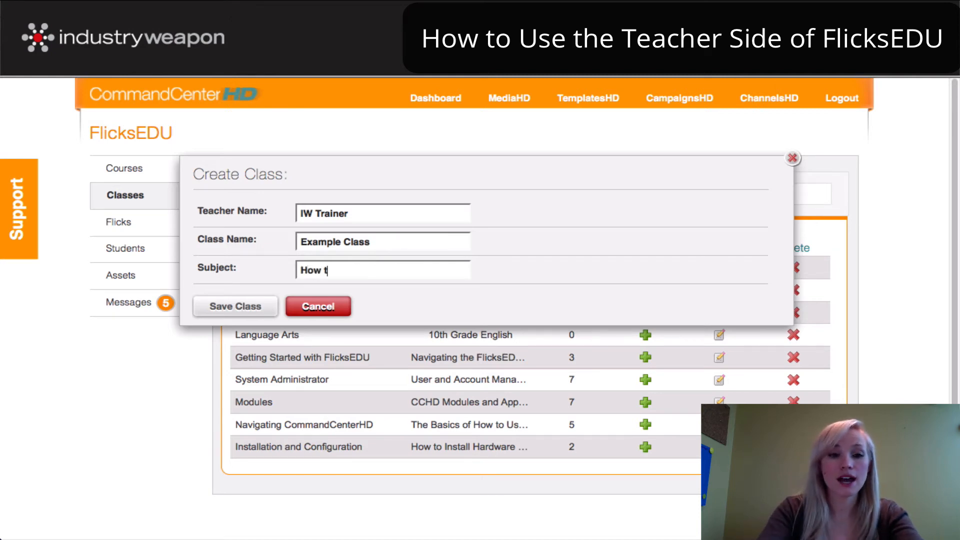
text(o Create a Cla)
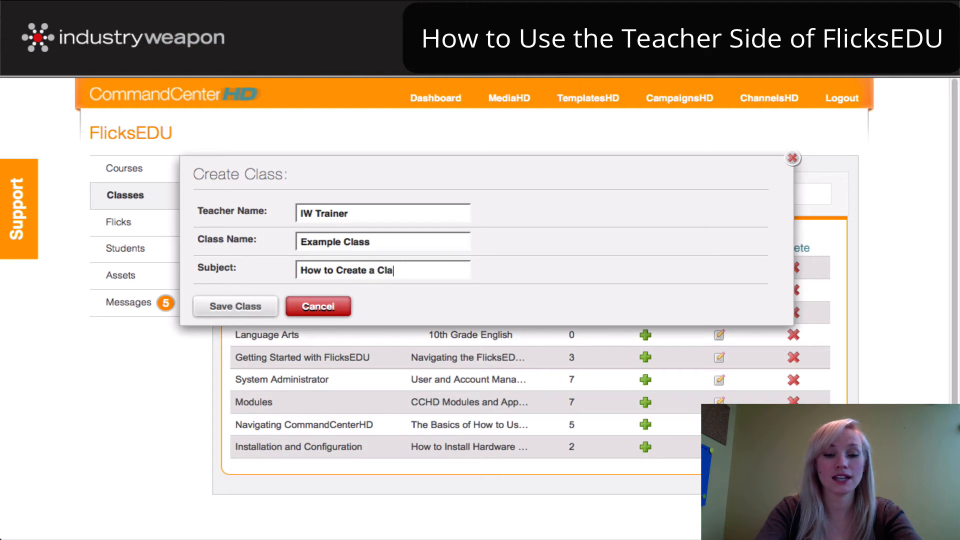
text(ss in Flicks)
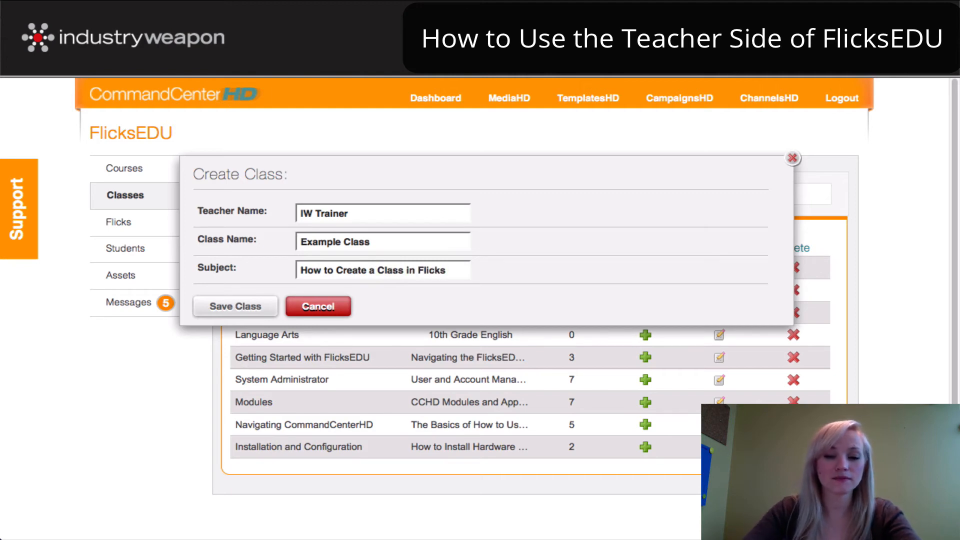
text(EDU)
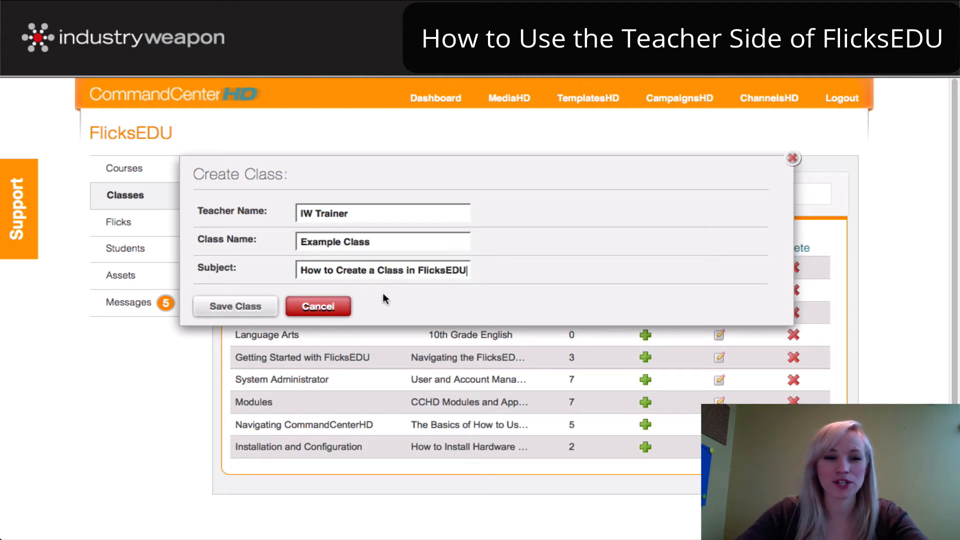
click(228, 308)
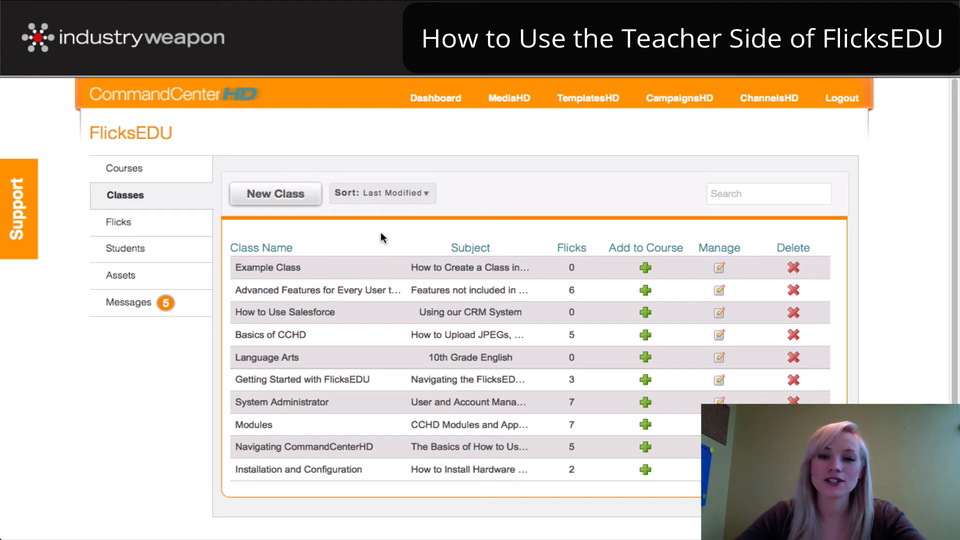
Open Example Class for editing and add the @ a Glance lecture
click(750, 194)
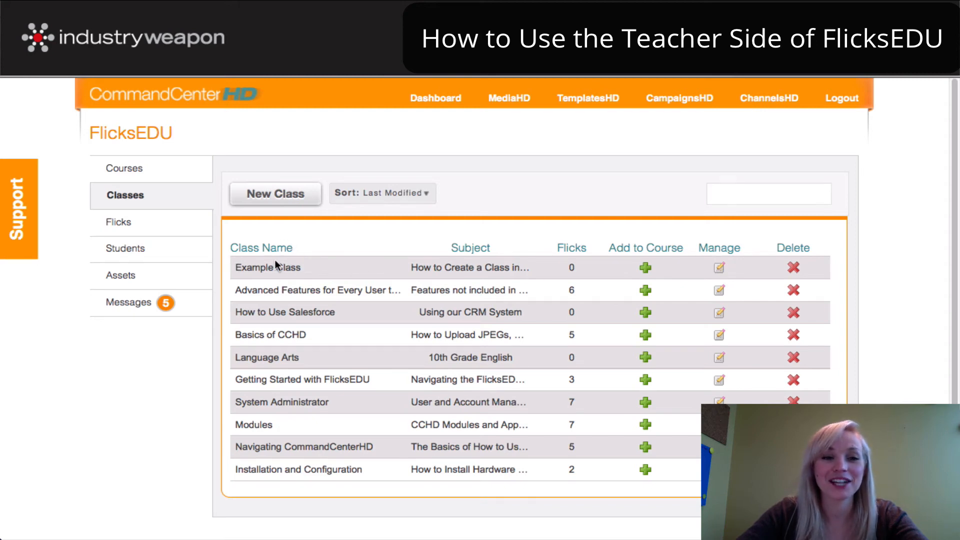
click(719, 269)
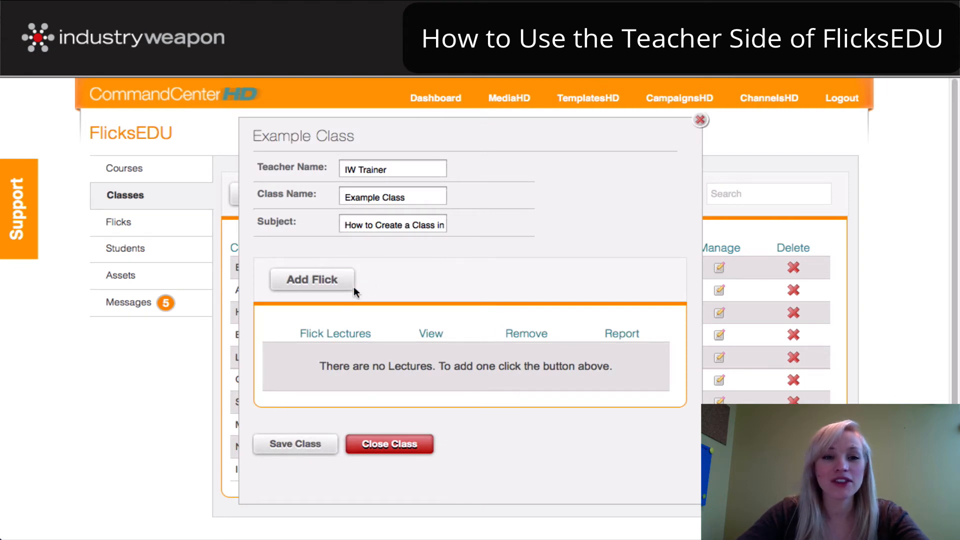
click(311, 281)
click(412, 243)
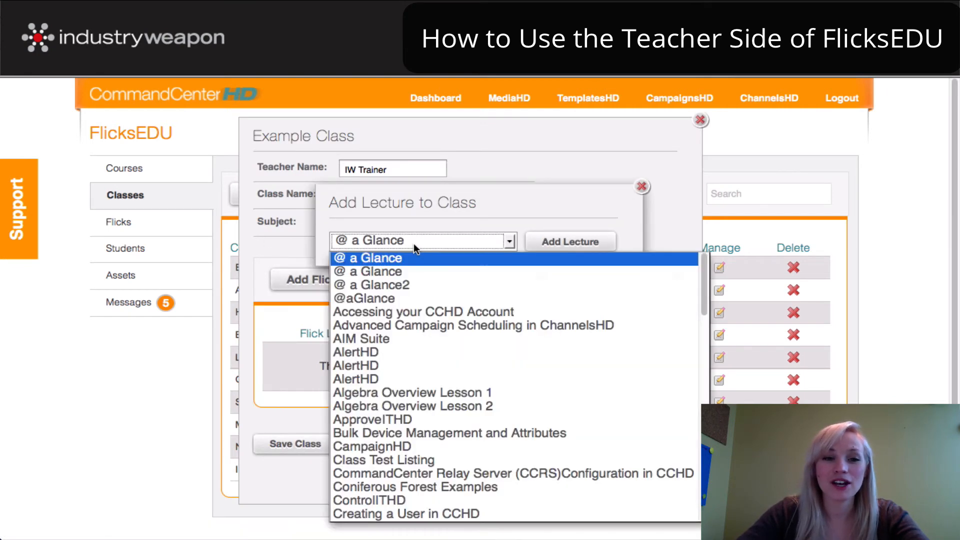
scroll(409, 387, down, 5)
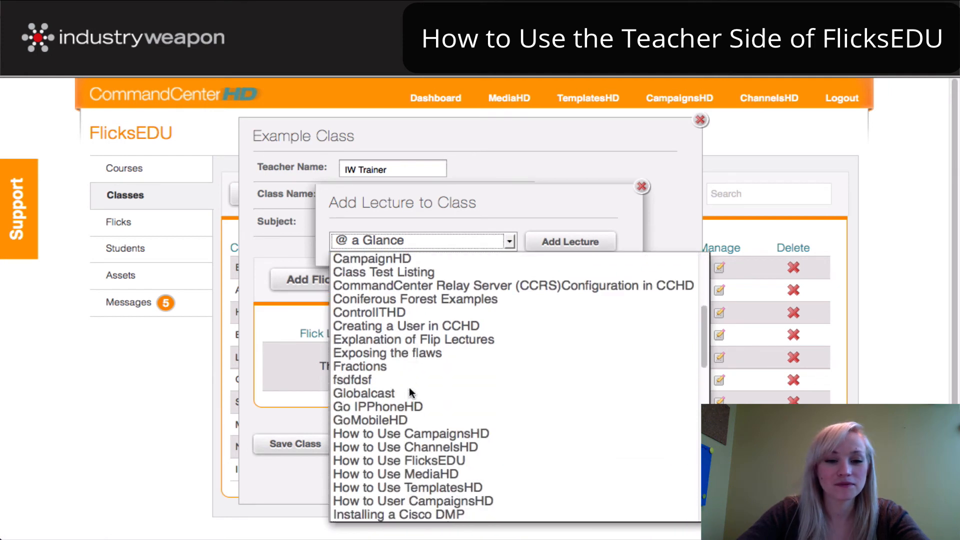
scroll(409, 388, down, 3)
scroll(411, 382, up, 4)
scroll(412, 378, up, 4)
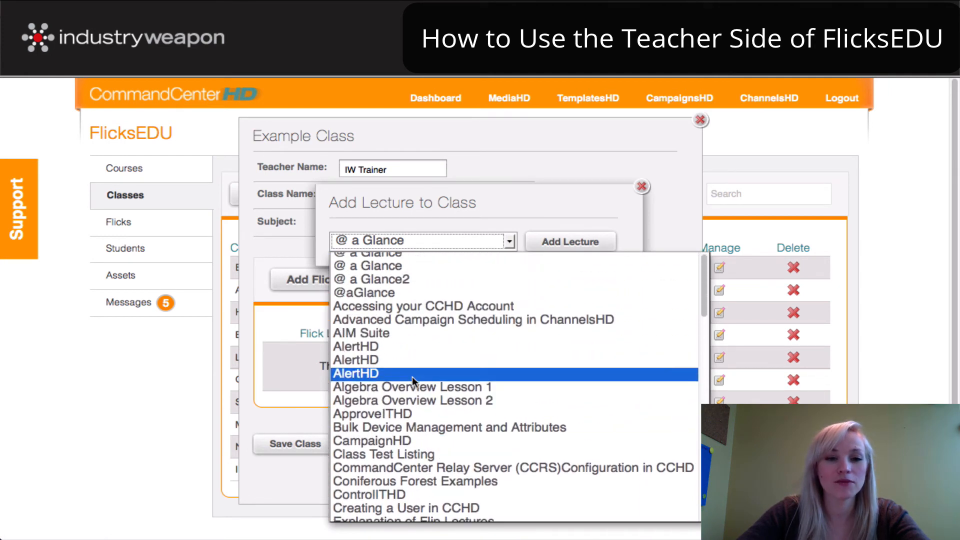
click(399, 257)
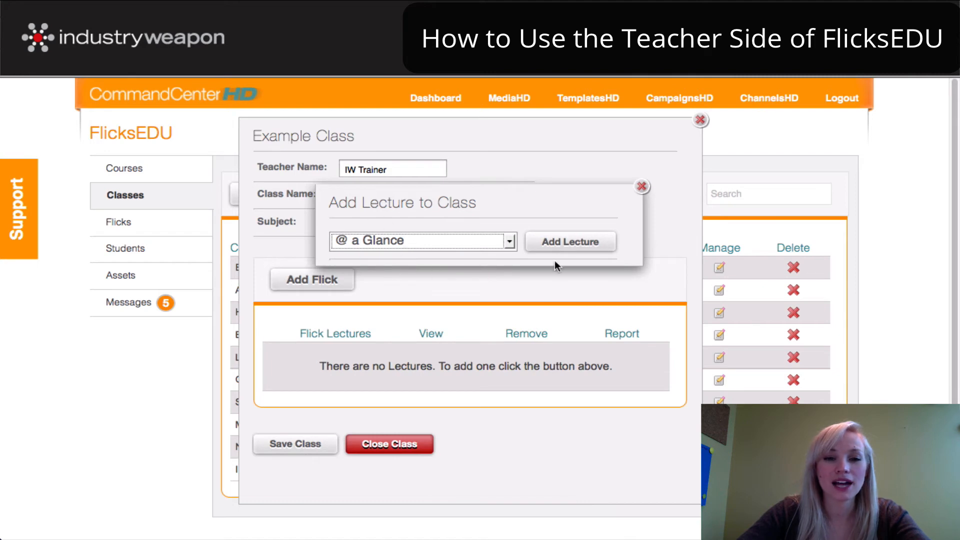
click(563, 242)
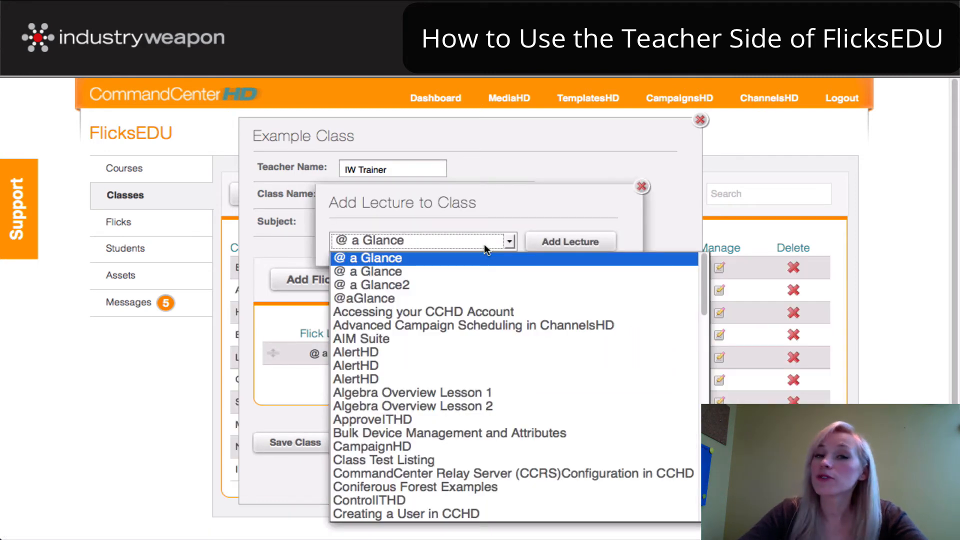
Add the AlertHD lecture as well and save Example Class
scroll(450, 325, down, 2)
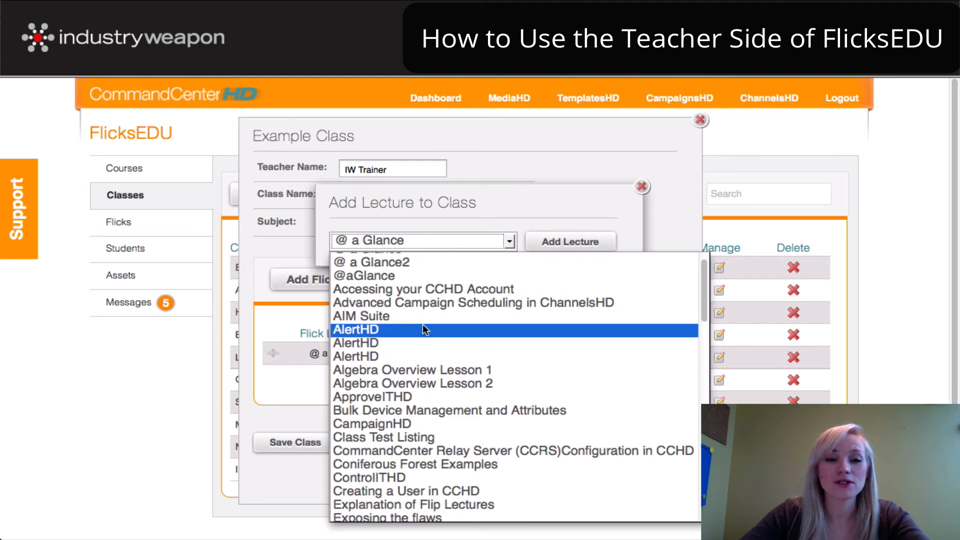
click(423, 328)
click(539, 241)
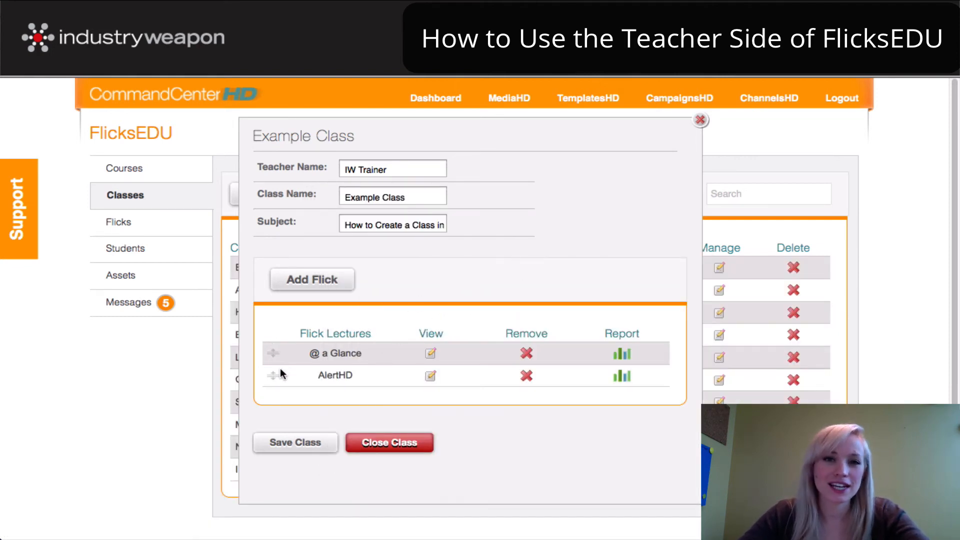
click(303, 451)
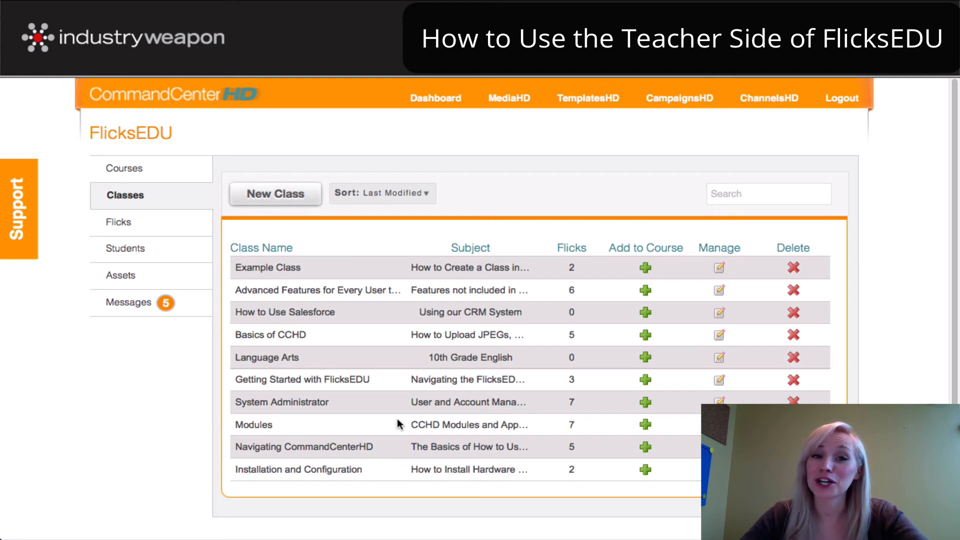
Begin a new course named 'Example Course' with description 'How to Create a Course'
click(123, 169)
click(280, 194)
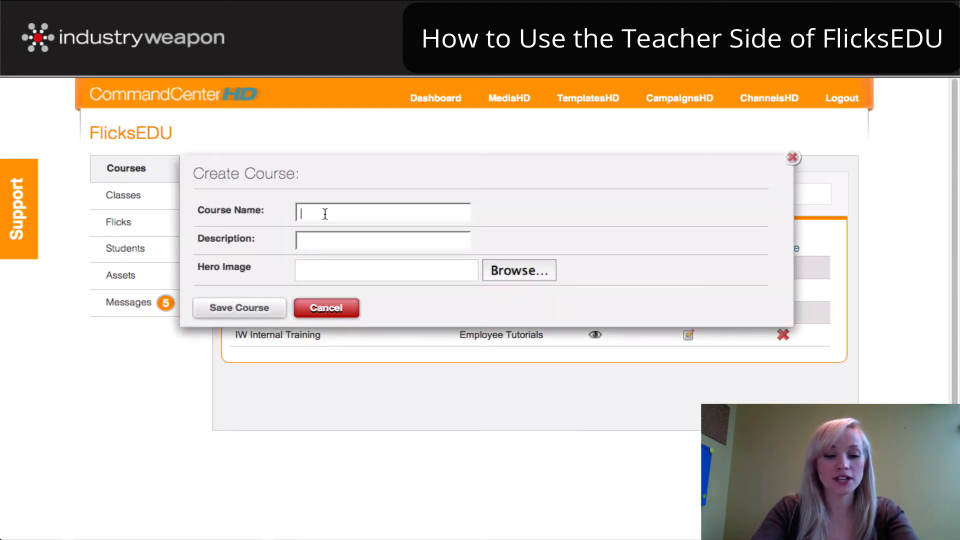
text(Example Course)
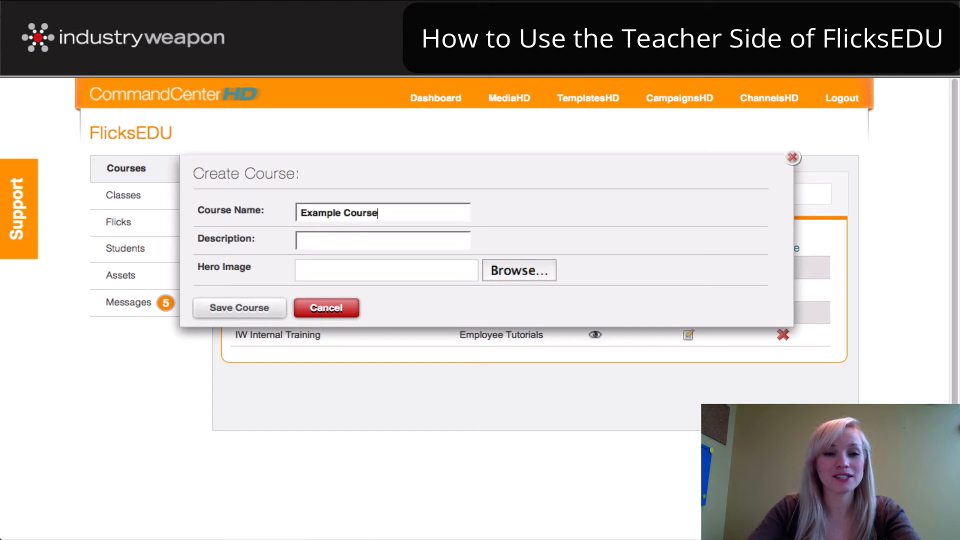
click(420, 237)
text(How to Create a )
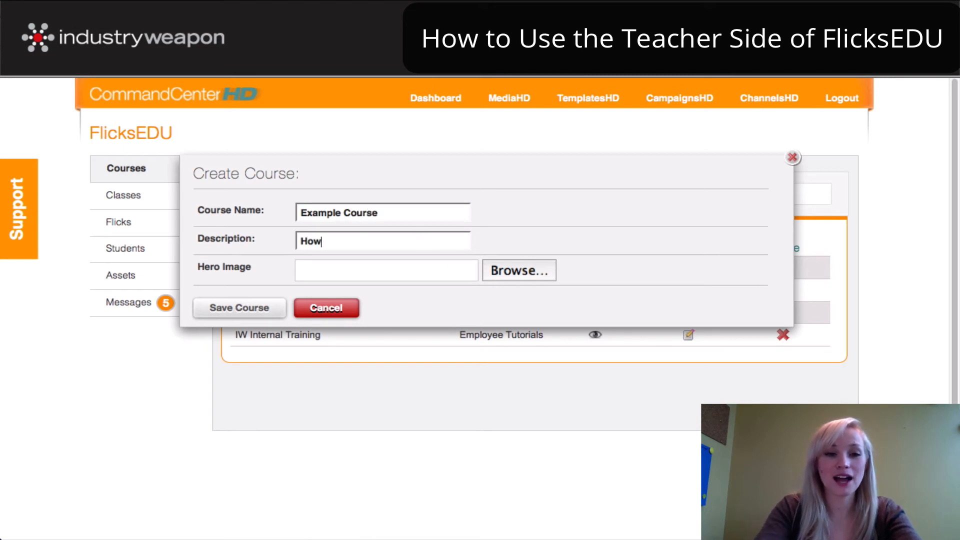
text(Course)
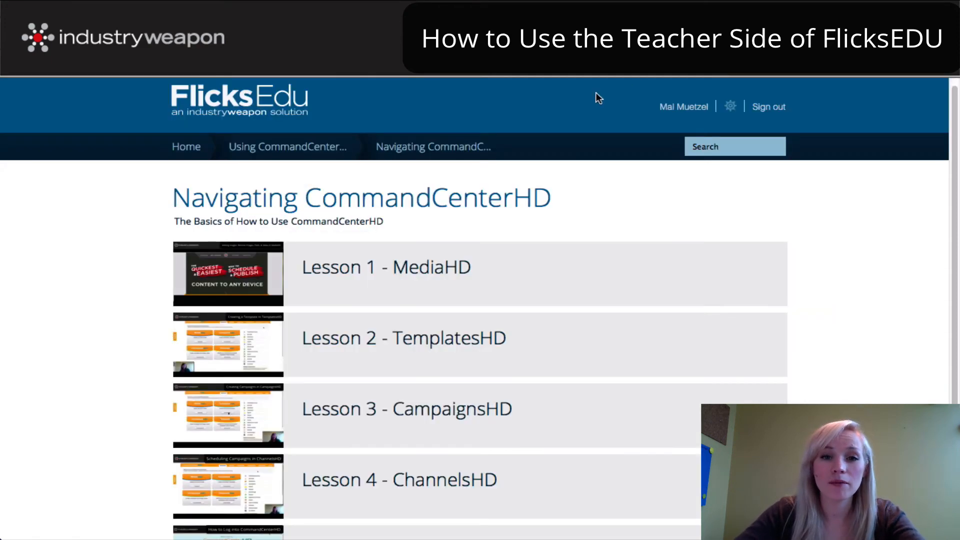
Go back to the student portal's All Courses page, then open the hero image library for the new course
click(175, 146)
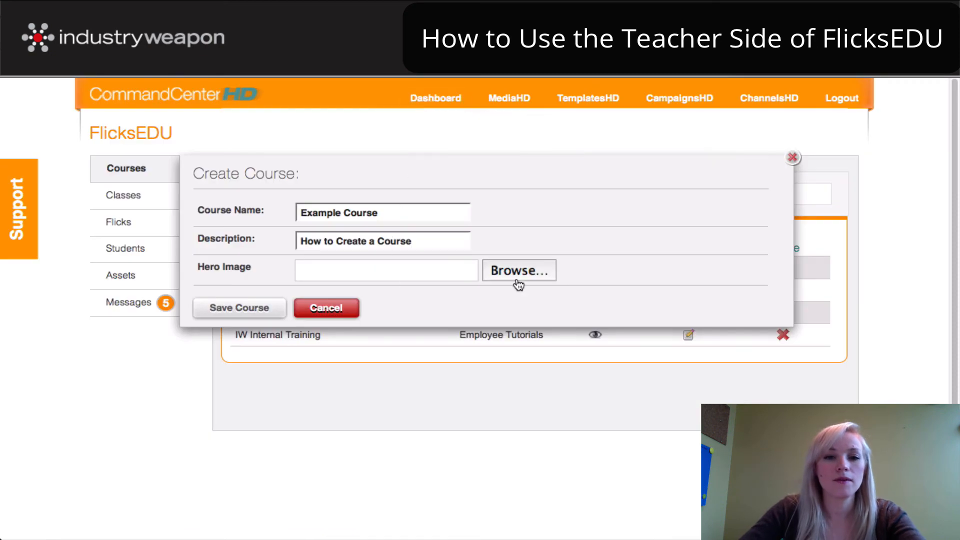
click(520, 272)
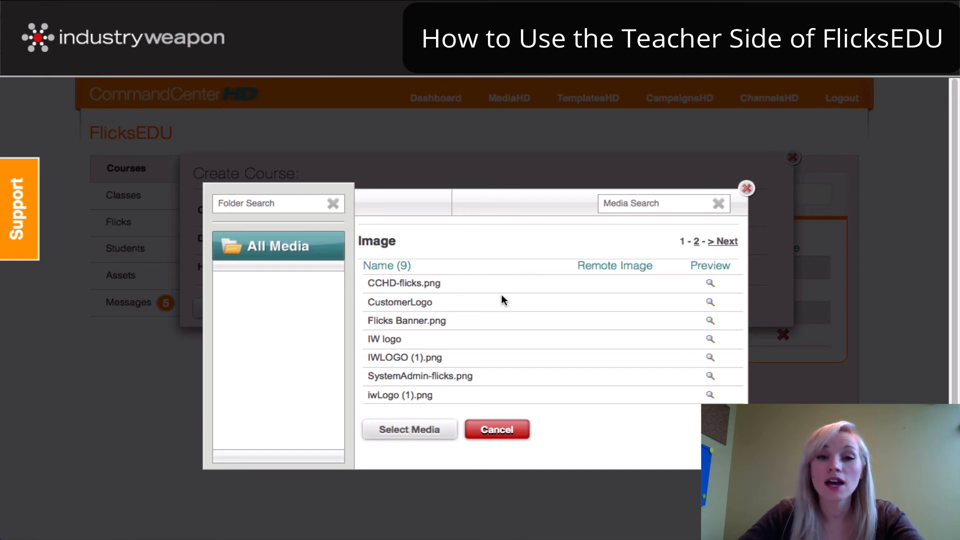
click(746, 188)
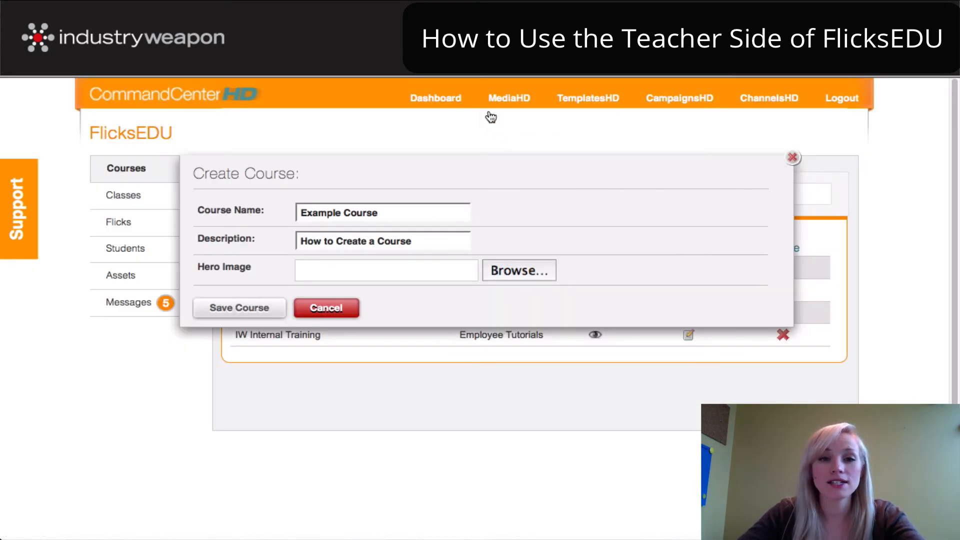
click(508, 98)
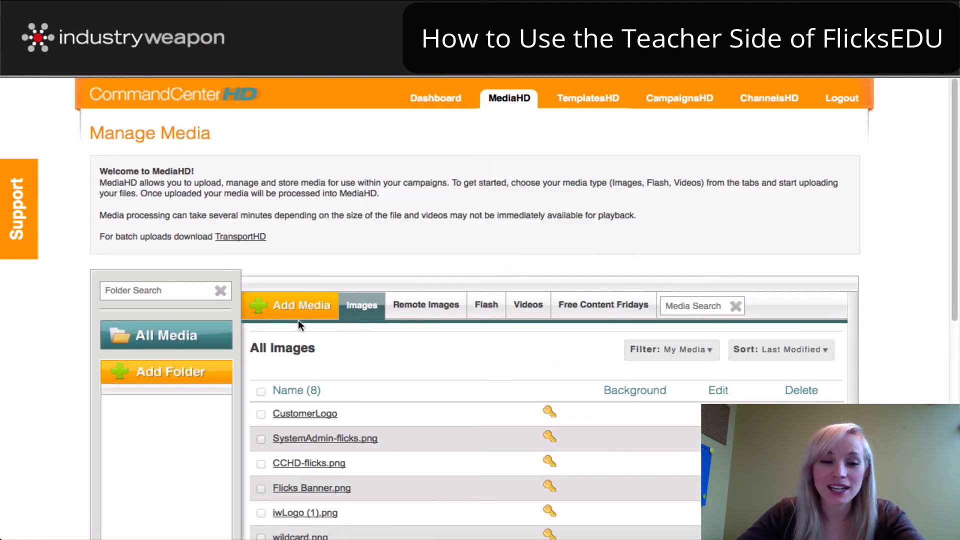
click(295, 306)
scroll(312, 309, down, 1)
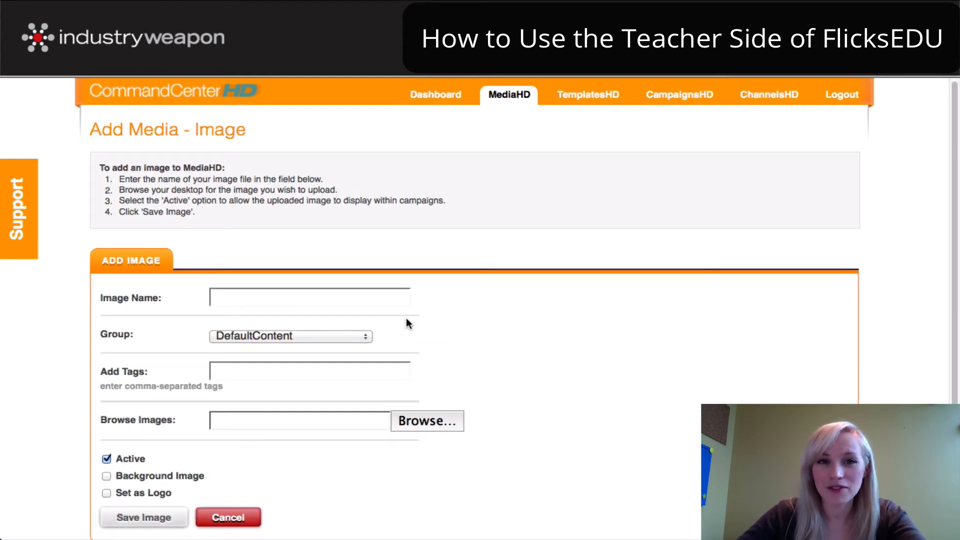
scroll(412, 318, down, 1)
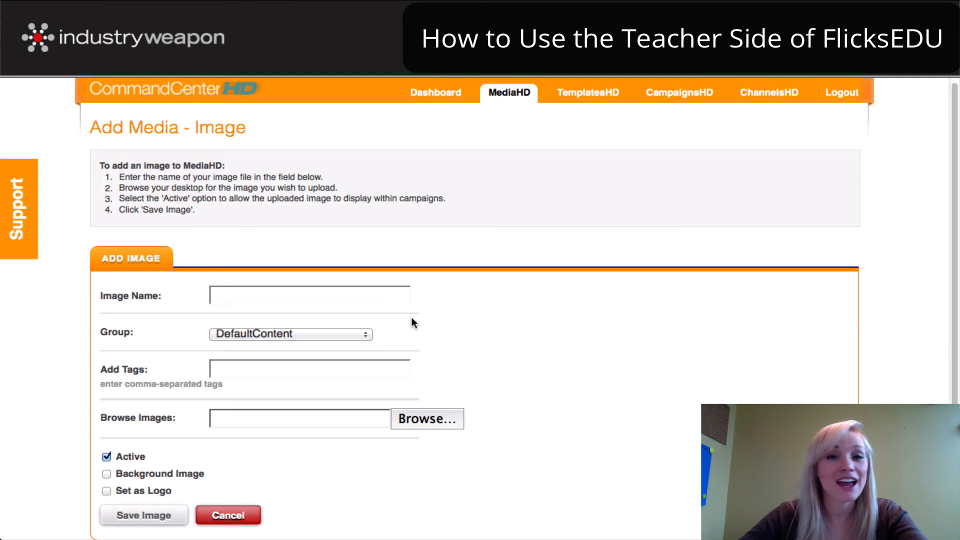
scroll(401, 330, down, 1)
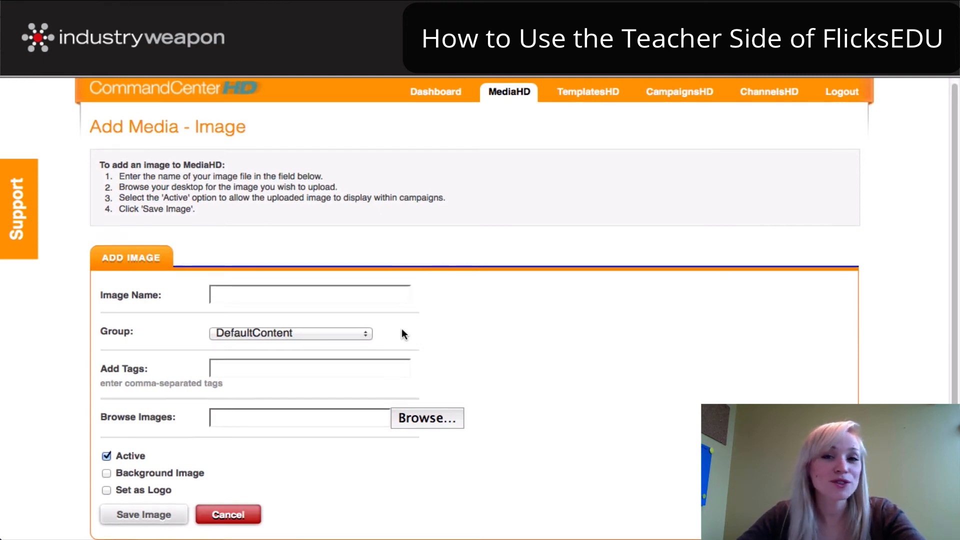
scroll(402, 332, down, 3)
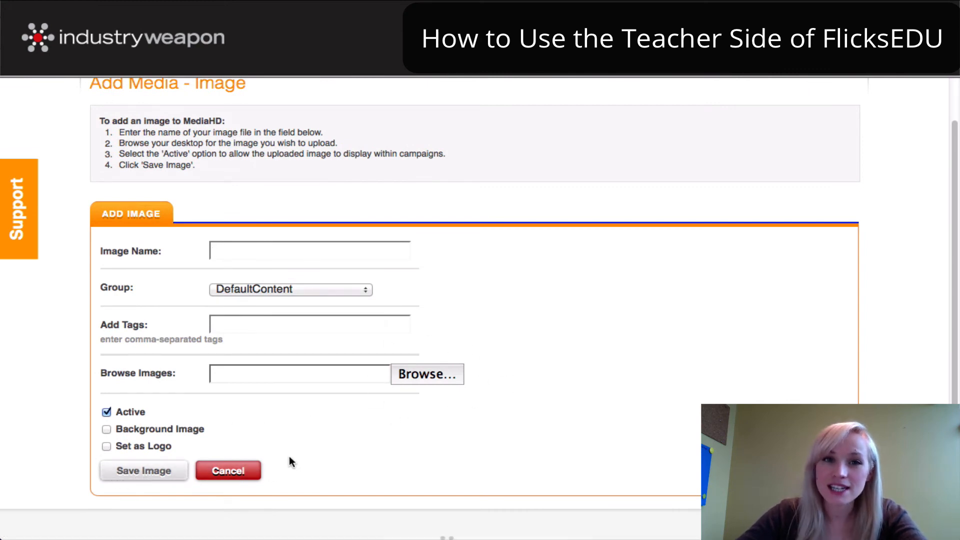
scroll(467, 210, up, 2)
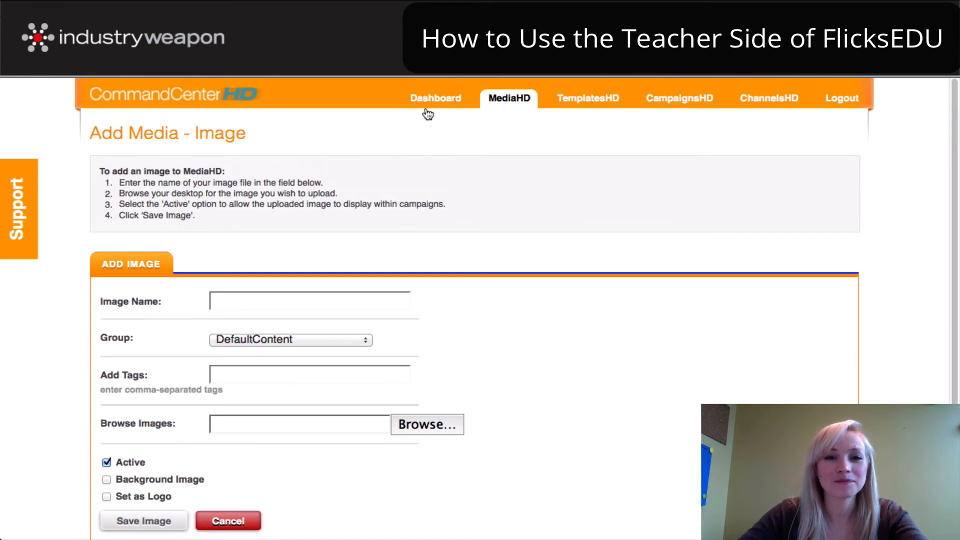
Open the FlicksEDU module from Modules and start a new course
mouse_move(428, 100)
click(430, 186)
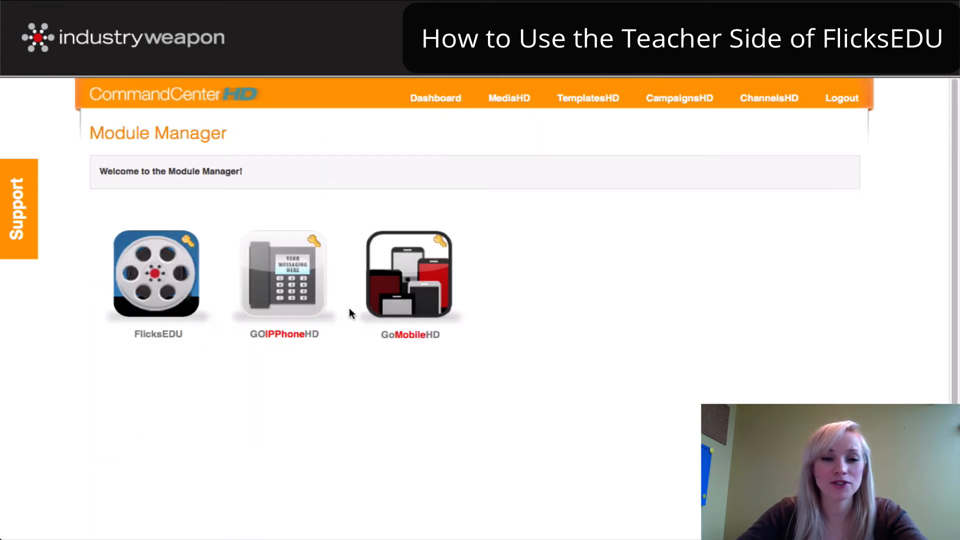
click(207, 314)
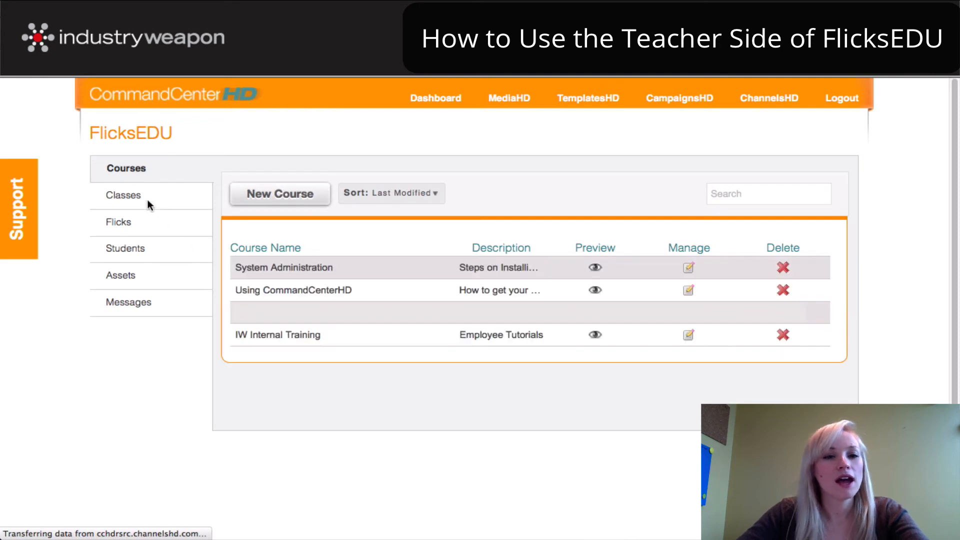
click(281, 199)
Name the course 'Example Course' with the description 'How to Create a Course'
click(358, 209)
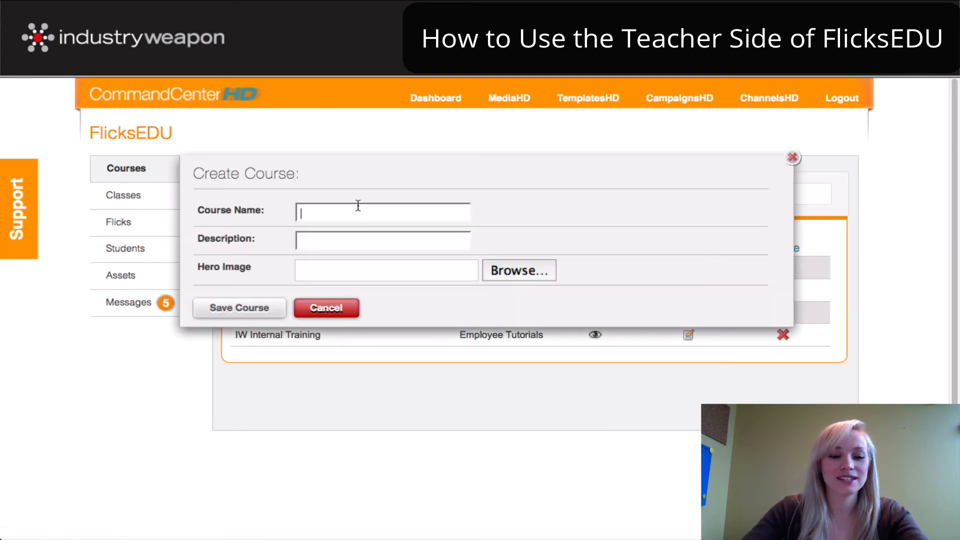
text(Example Cousr)
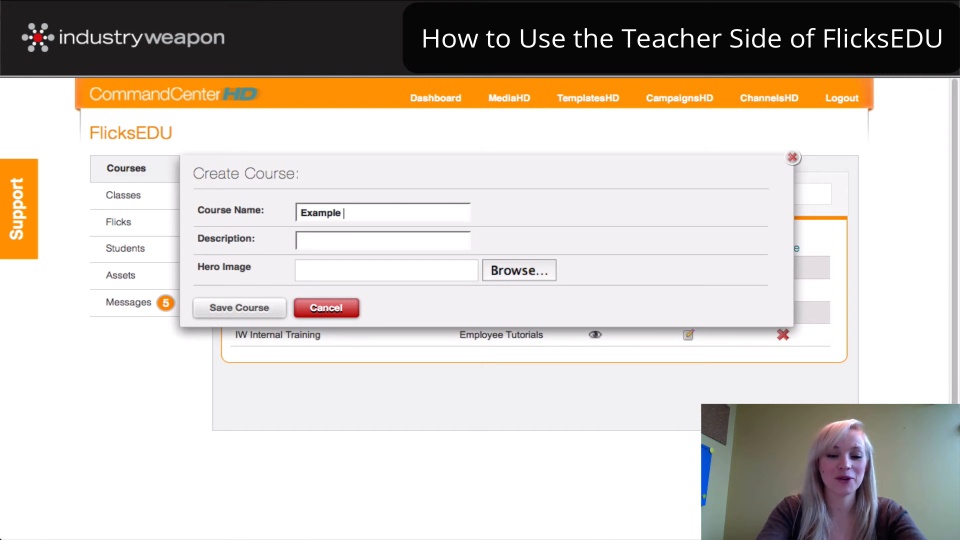
key(BackSpace)
key(BackSpace)
text(rse)
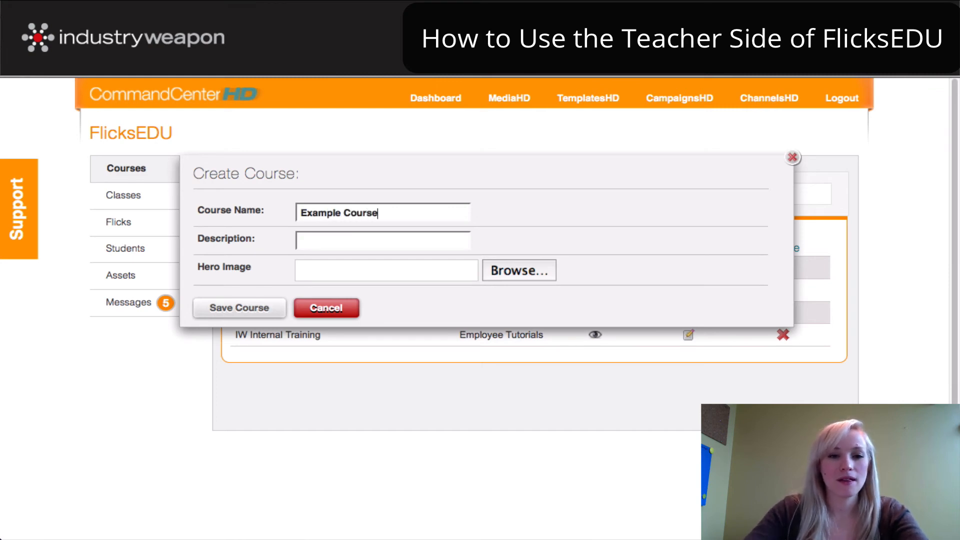
click(359, 236)
text(How to C)
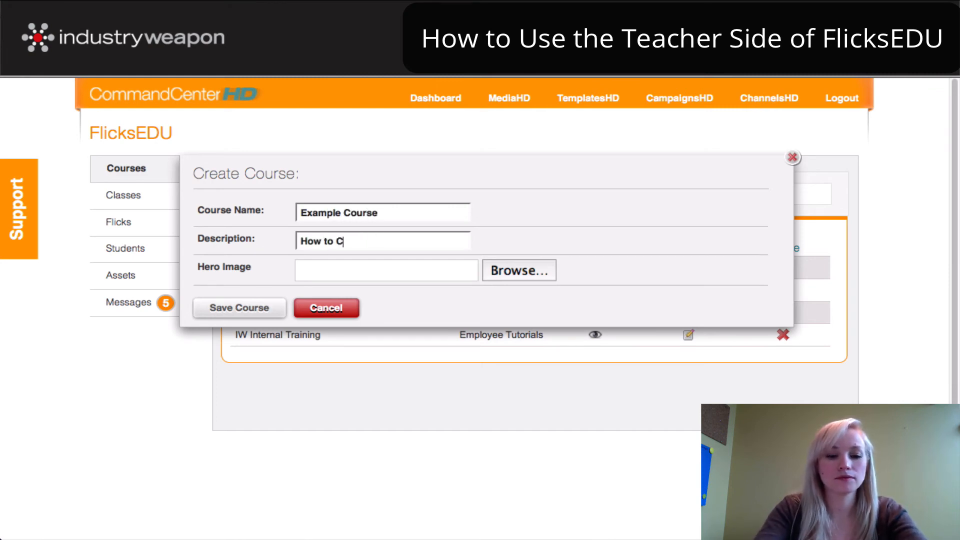
text(reate a Course)
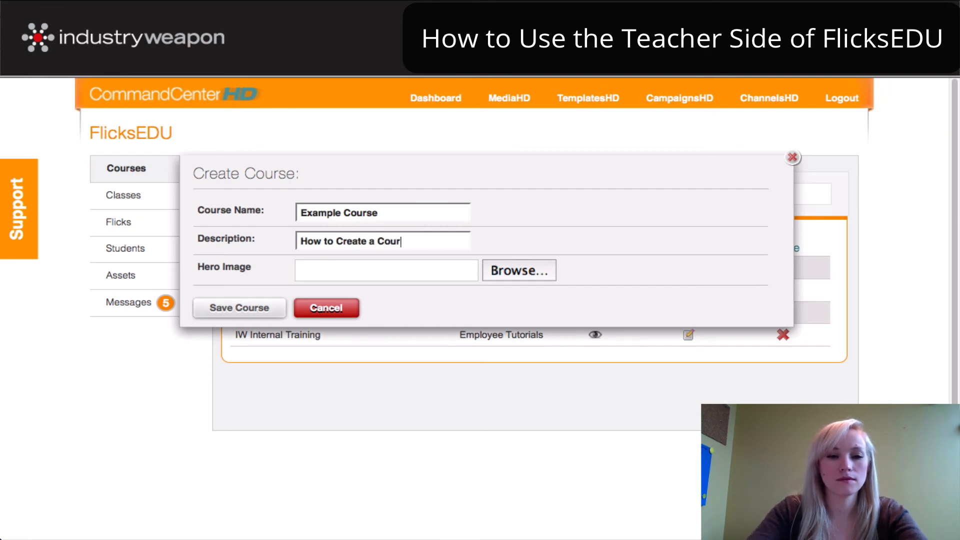
Set CCHD-flicks.png as Example Course's hero image and save the course
click(512, 274)
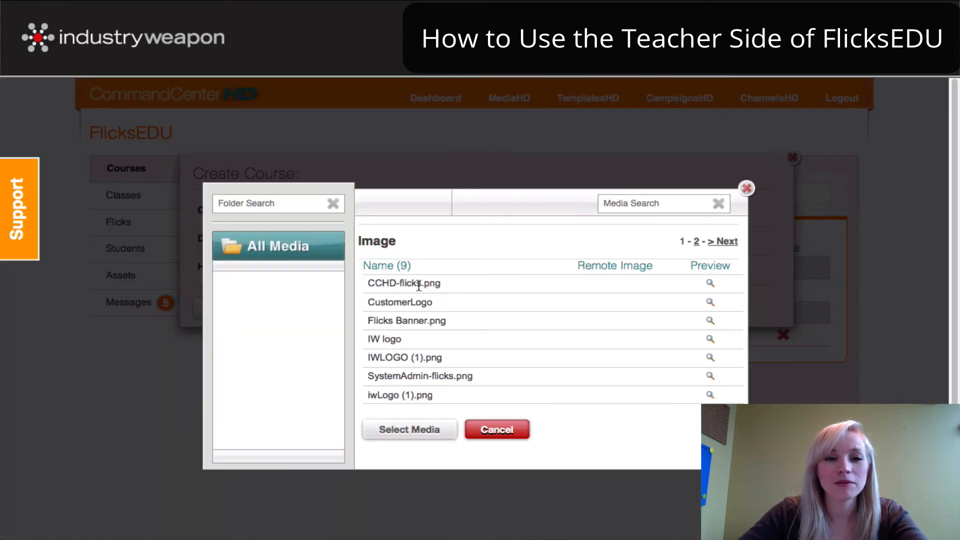
click(419, 284)
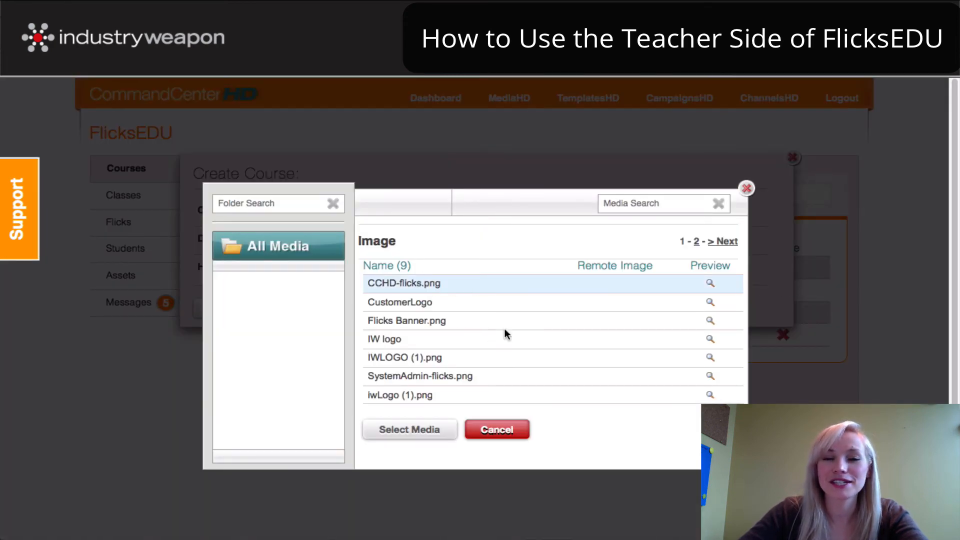
click(710, 284)
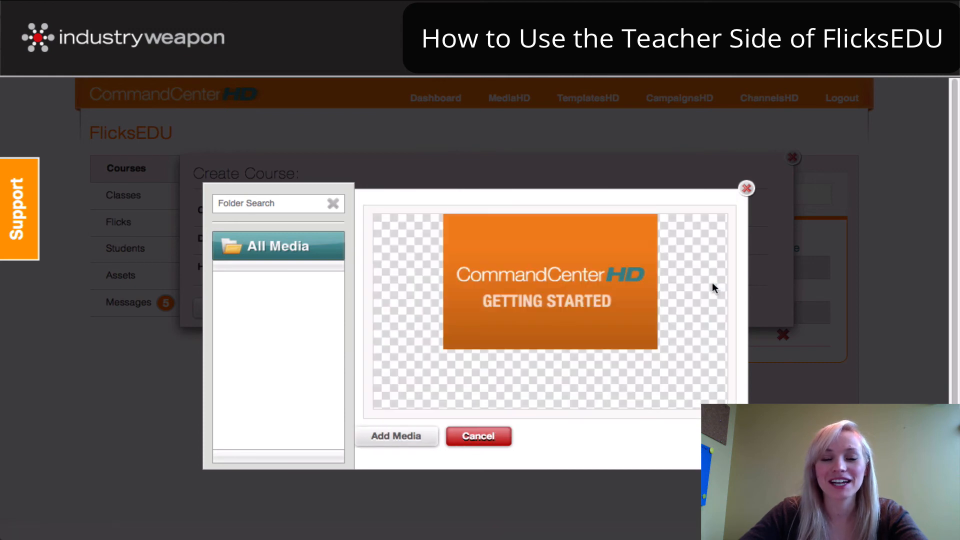
click(395, 435)
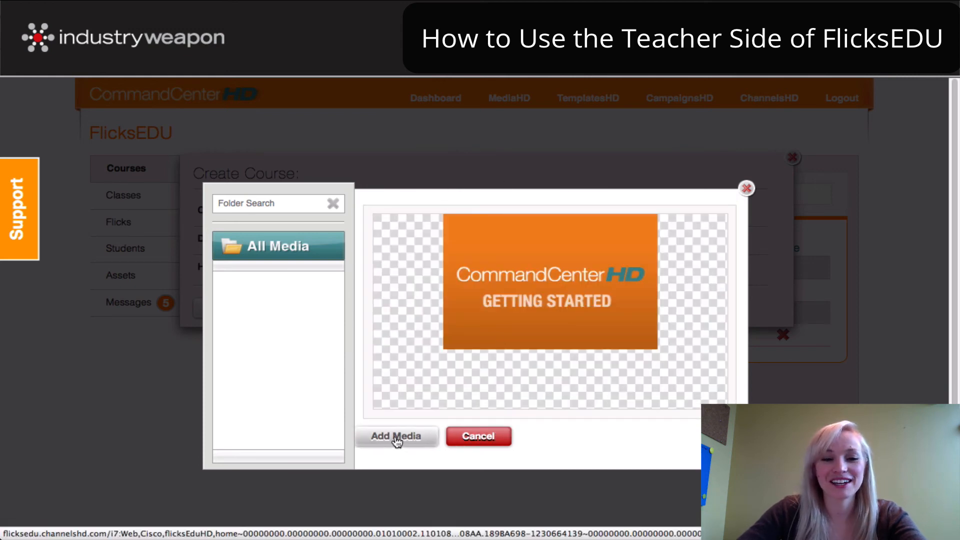
click(237, 311)
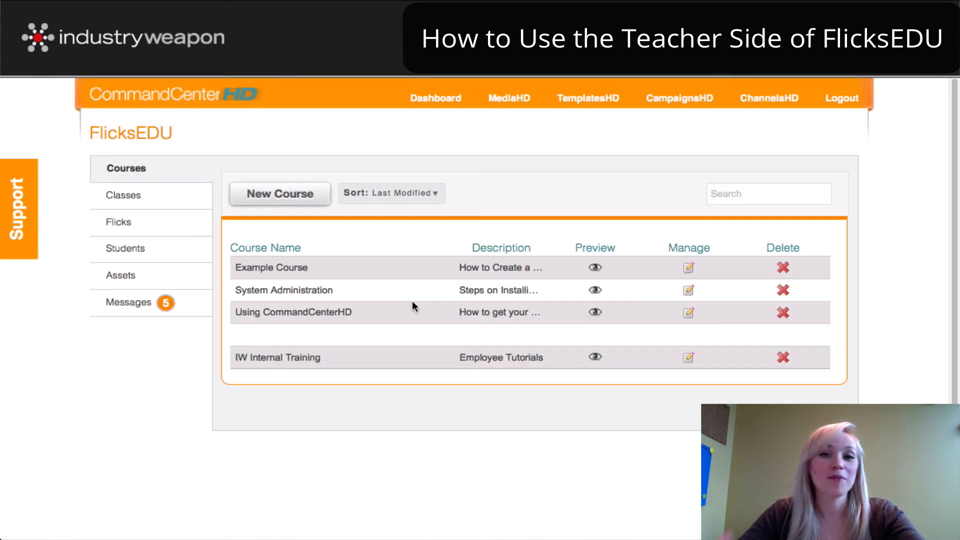
Add Example Class to Example Course's list of classes
click(689, 270)
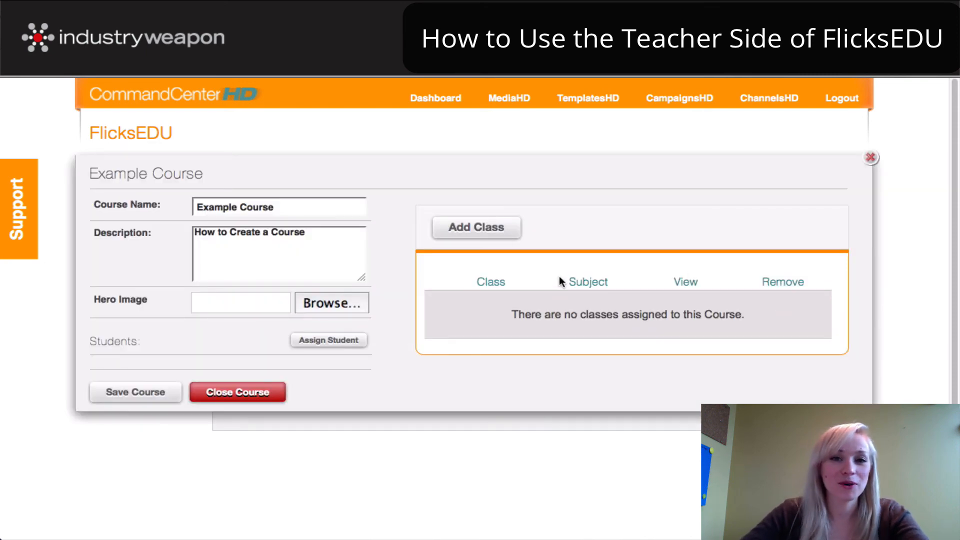
click(487, 233)
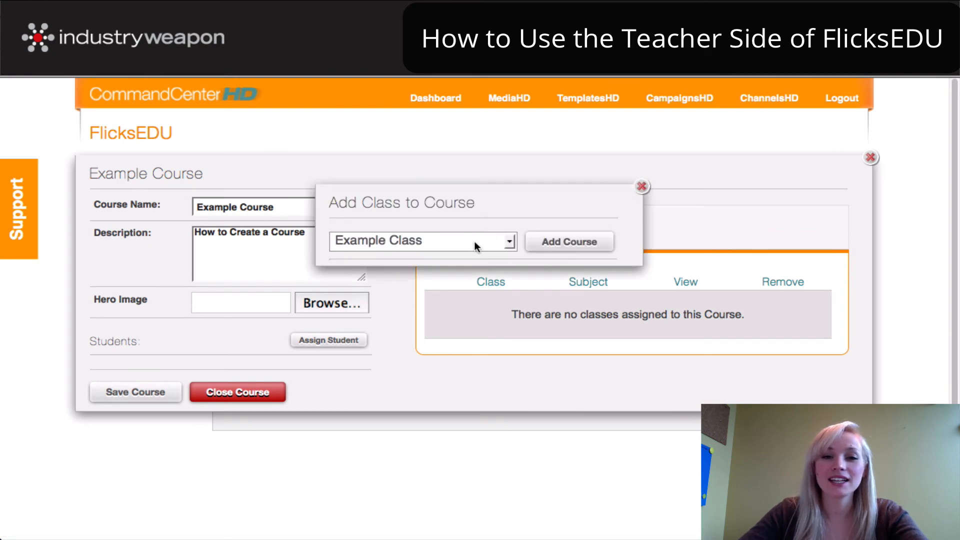
click(584, 246)
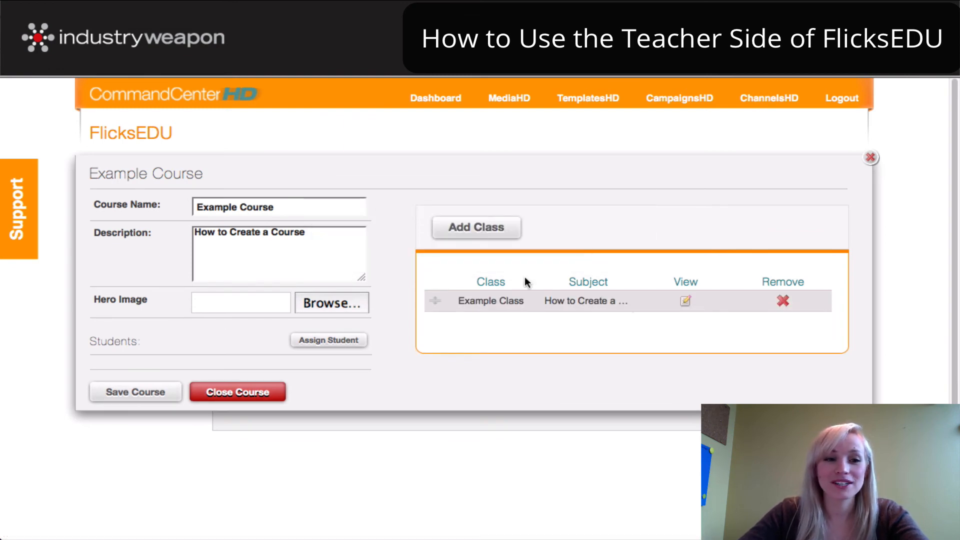
Save the course changes and start a new student from the Students list
click(135, 392)
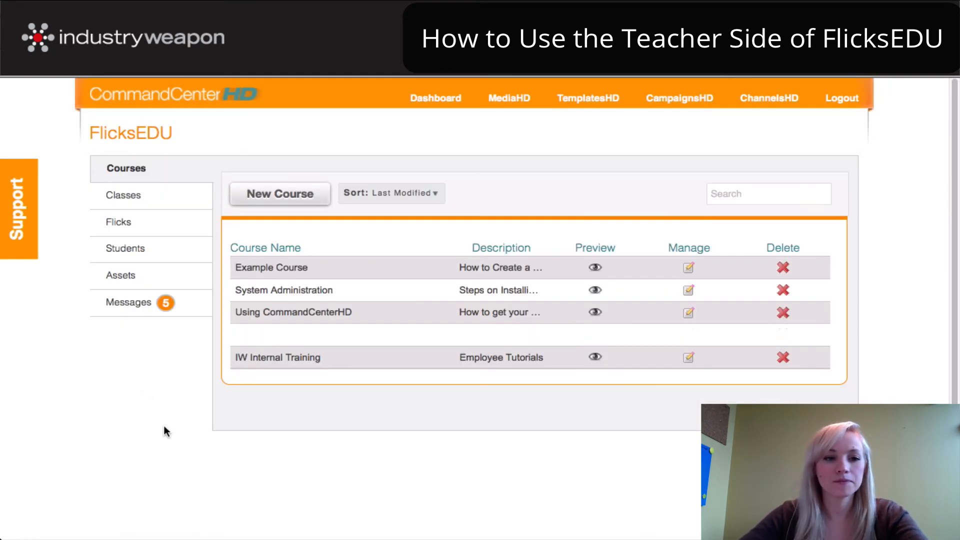
click(137, 254)
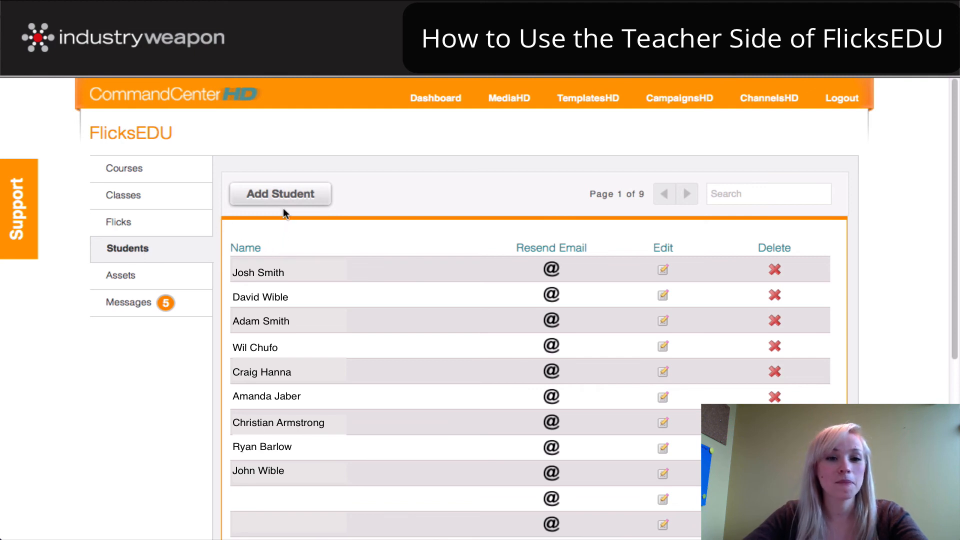
click(280, 195)
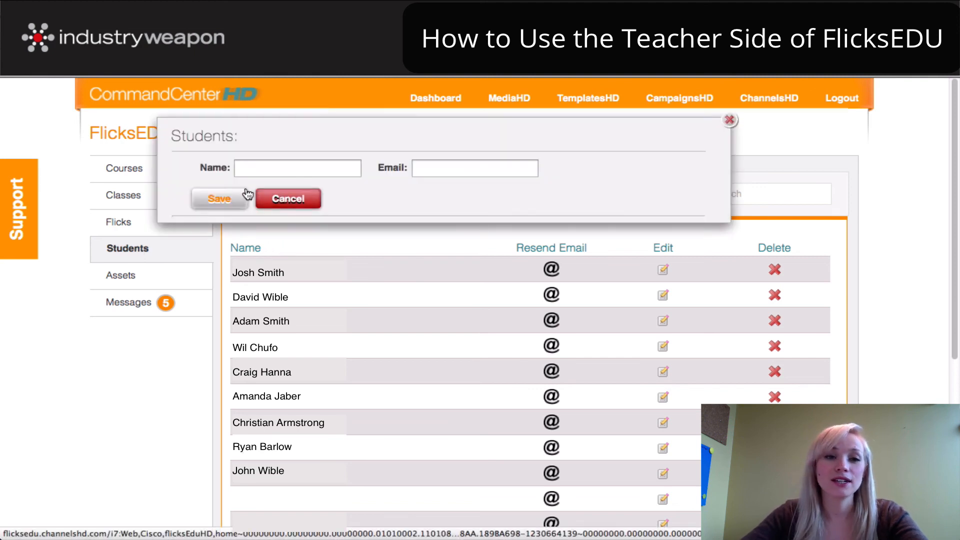
Enter the new student's full name and e-mail address and save the student
click(259, 162)
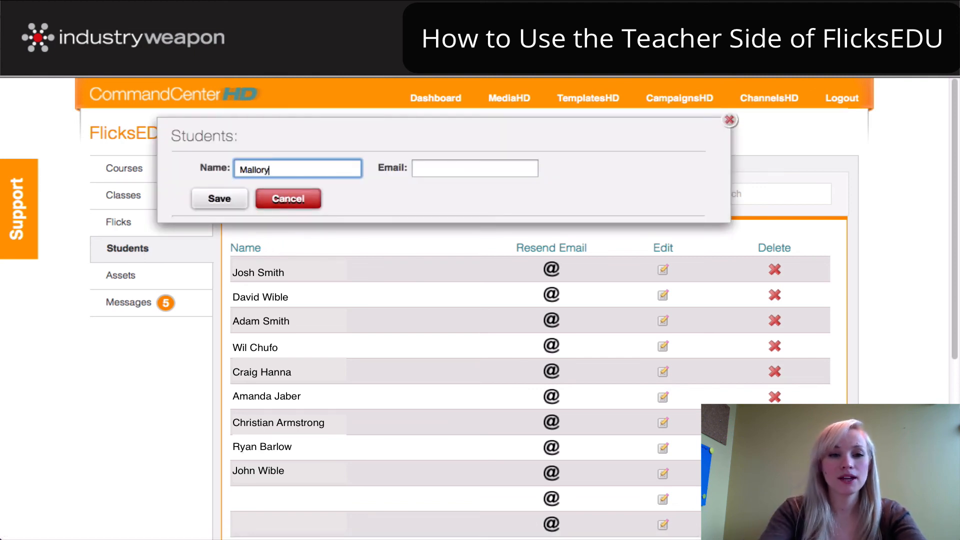
click(448, 168)
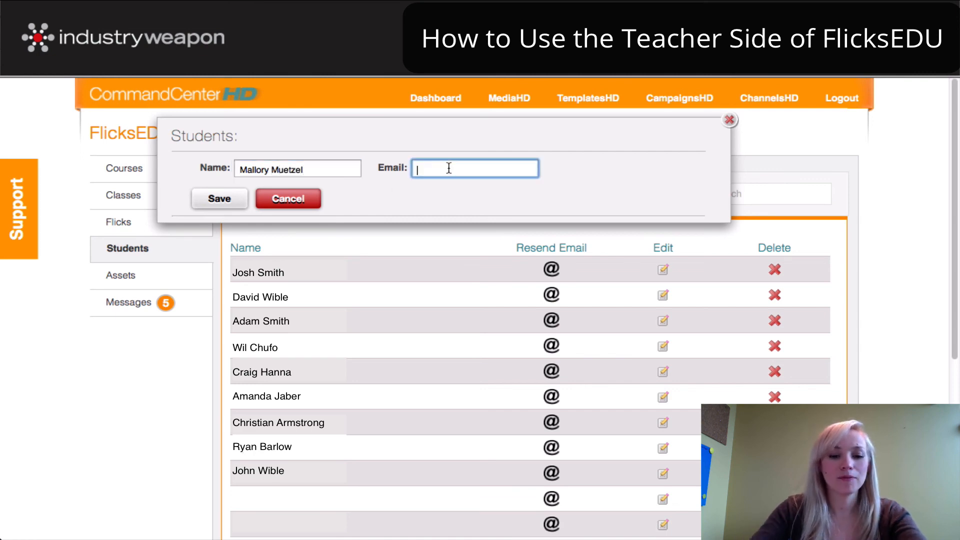
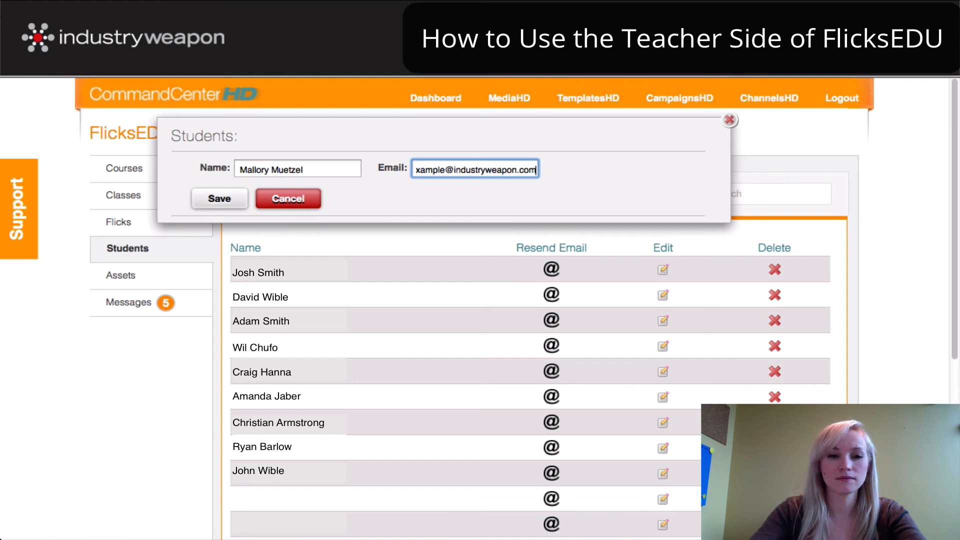
click(228, 200)
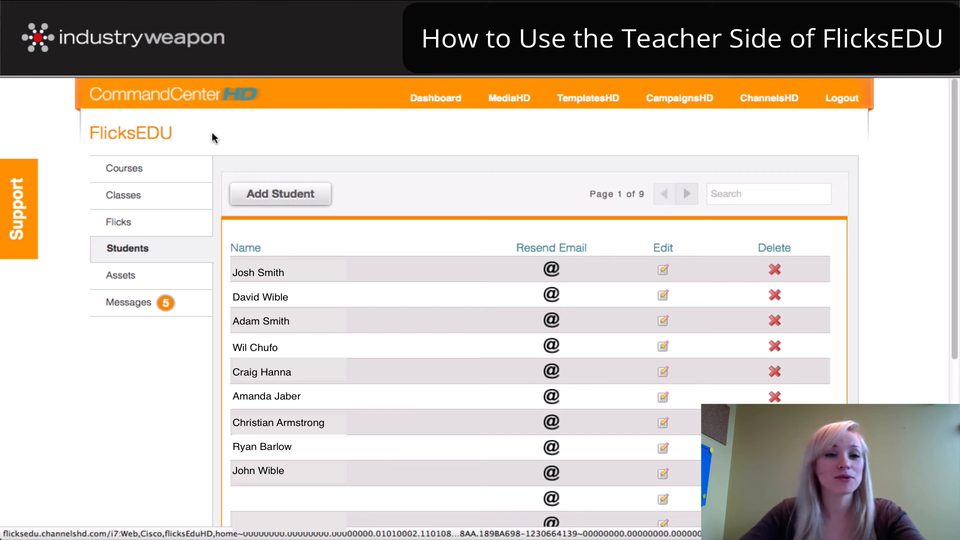
Assign a student to Example Course, save, and close back to the Courses list
click(122, 169)
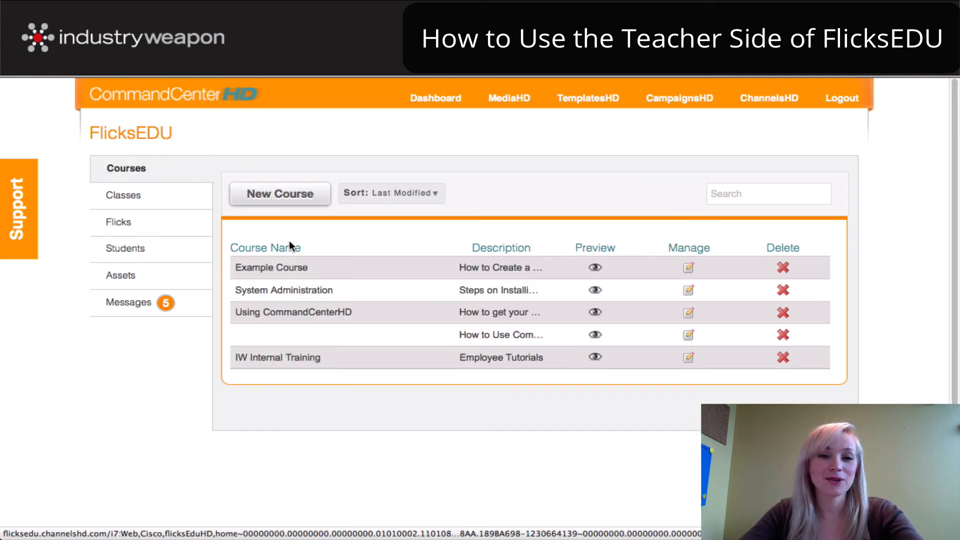
click(689, 267)
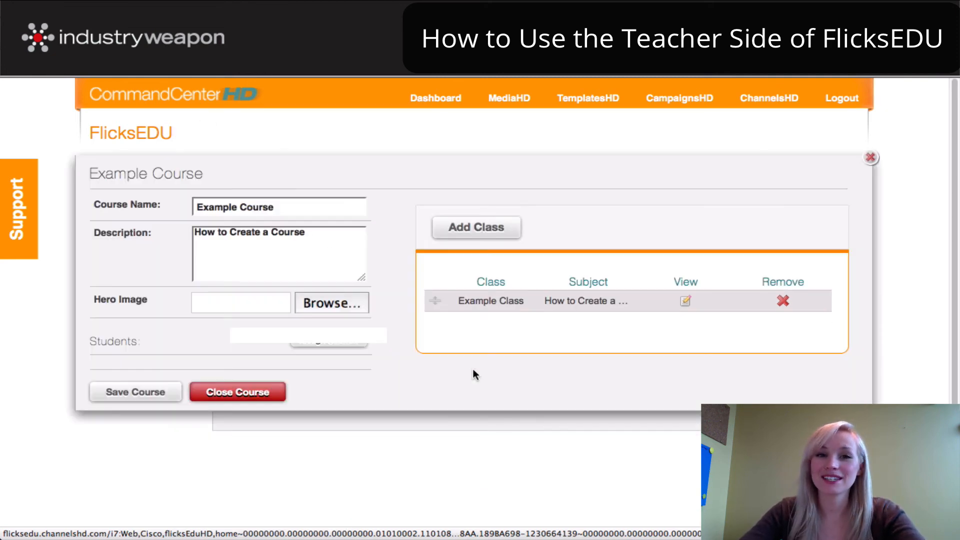
click(304, 342)
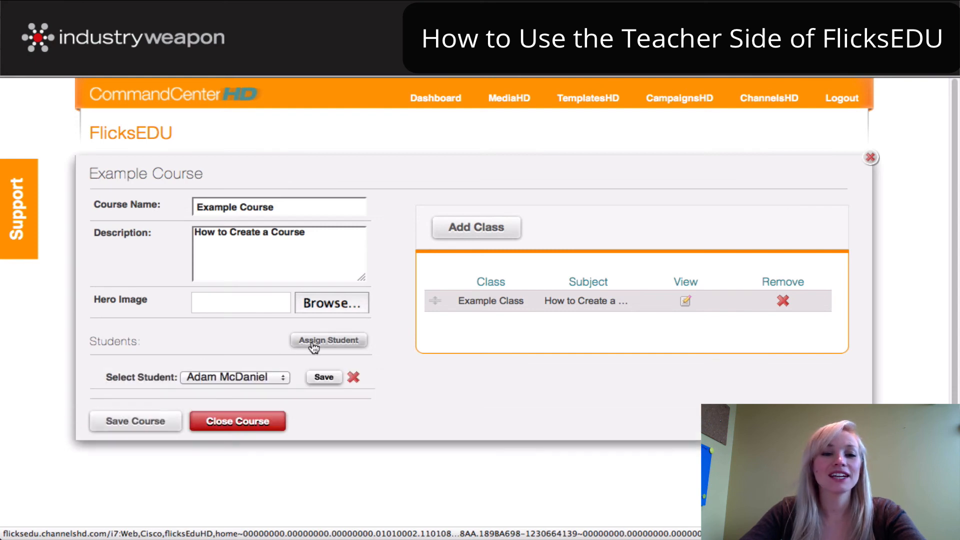
click(245, 377)
scroll(240, 300, down, 15)
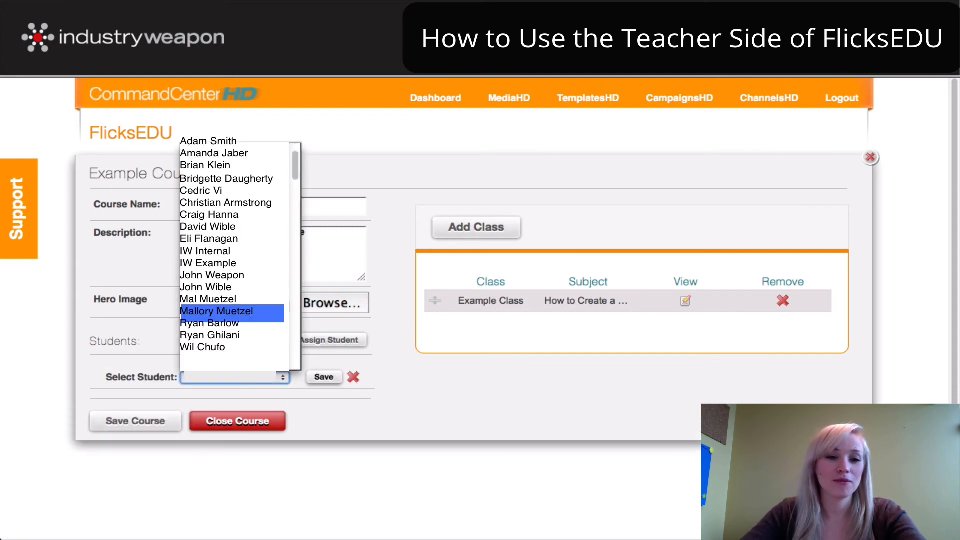
click(309, 398)
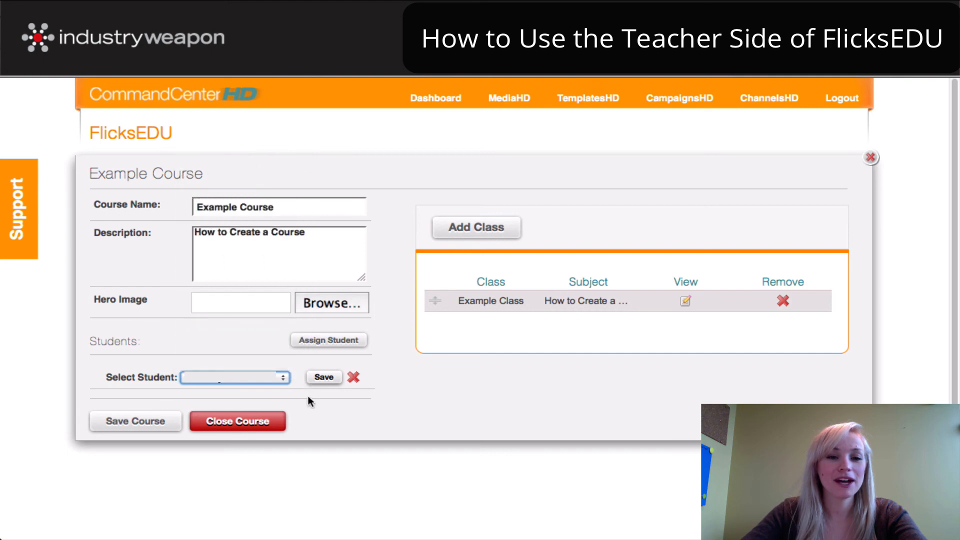
click(325, 379)
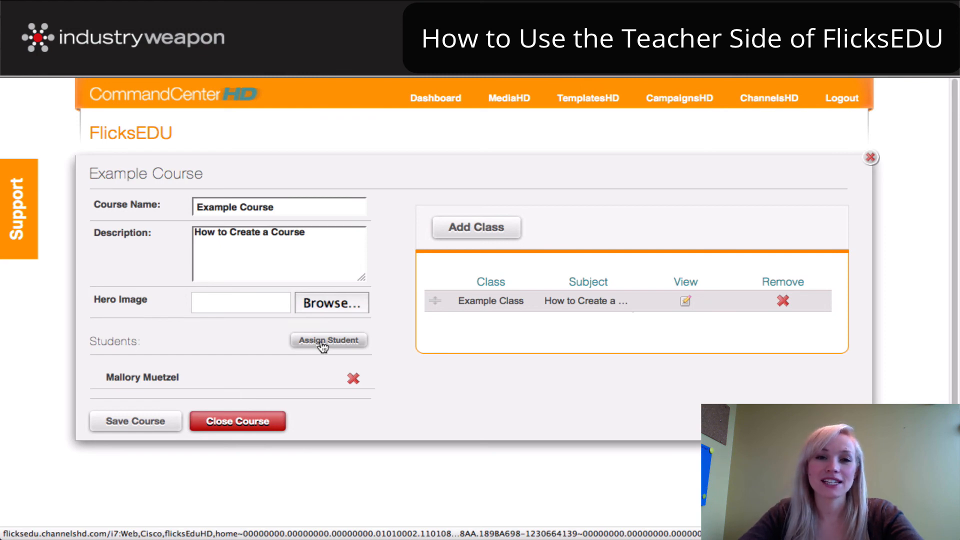
click(260, 422)
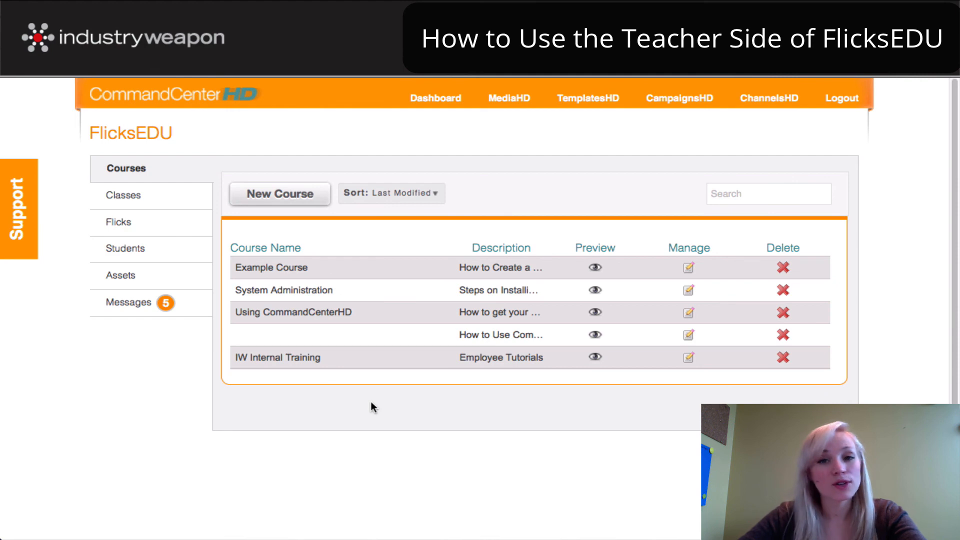
Show the Students list from the left sidebar
click(122, 248)
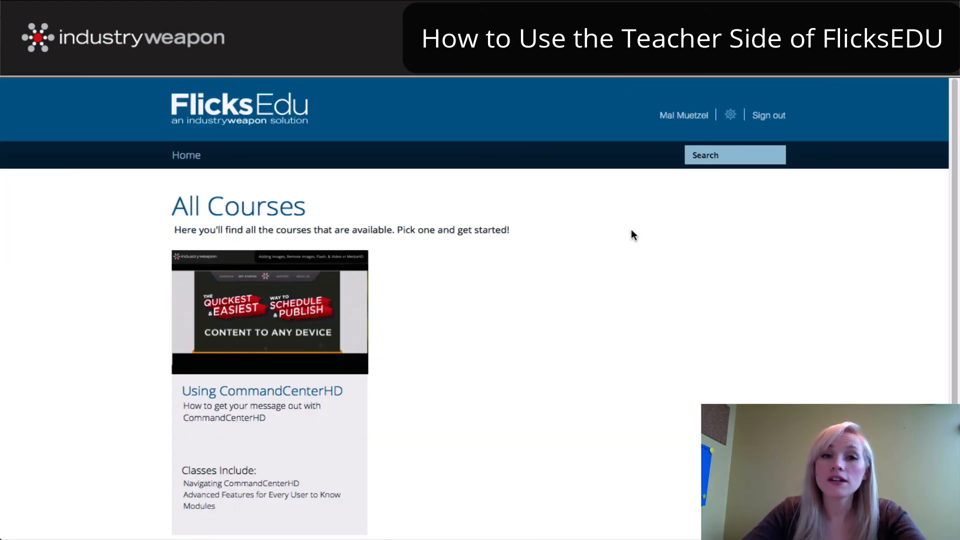
Open and dismiss the Change Password and Forgot your password? forms
click(731, 116)
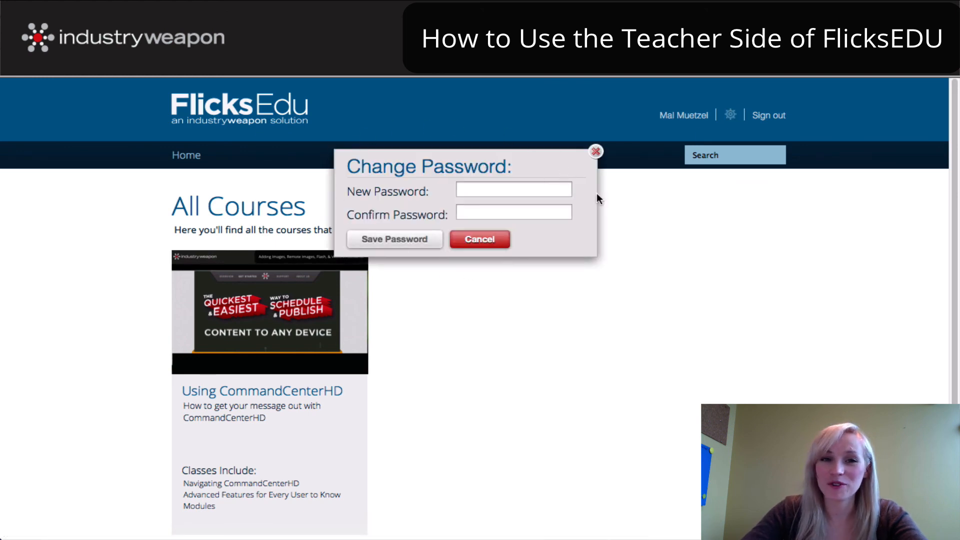
click(595, 151)
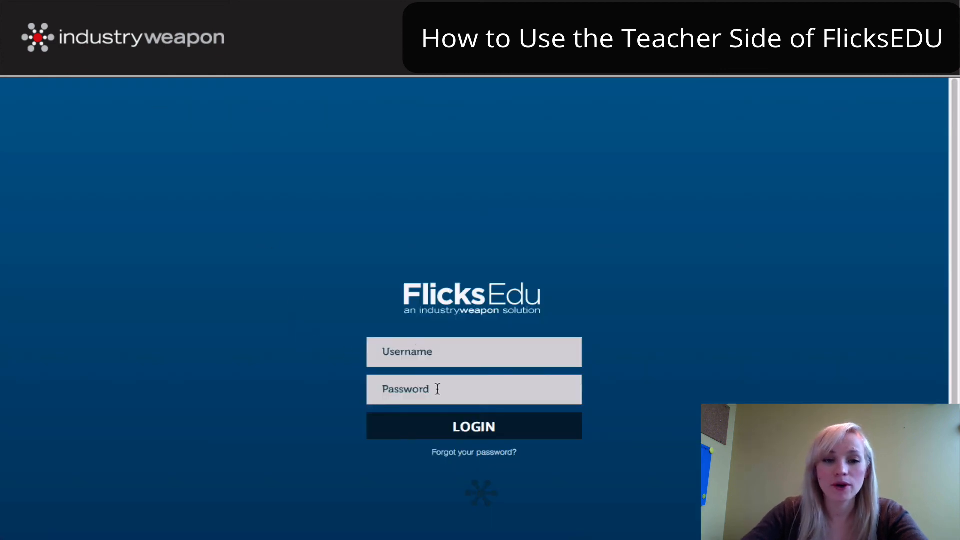
click(478, 457)
click(538, 357)
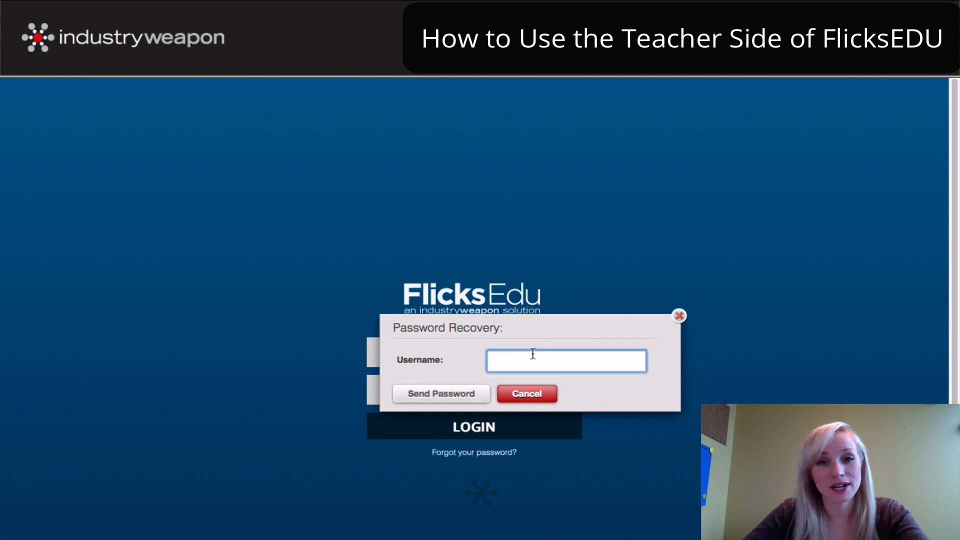
click(526, 394)
Log in to the student portal with the saved student account
click(477, 359)
text(m)
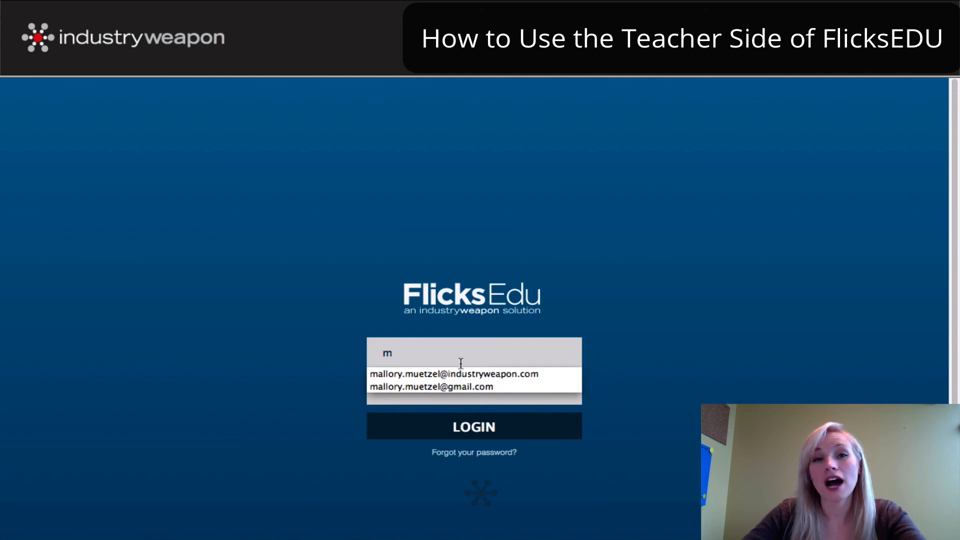
click(459, 387)
click(463, 427)
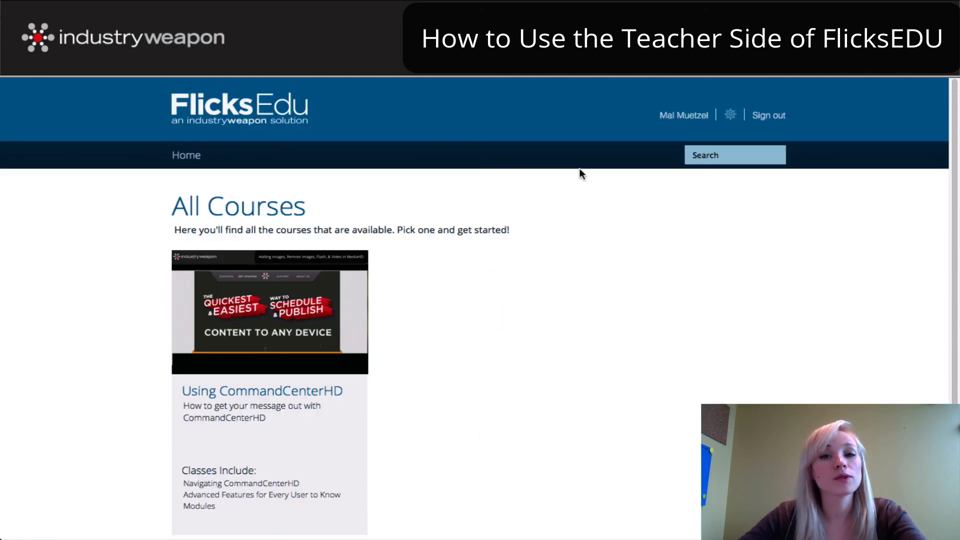
Open Using CommandCenterHD > Lesson 1 - MediaHD and go to its Ask The Teacher section
click(276, 392)
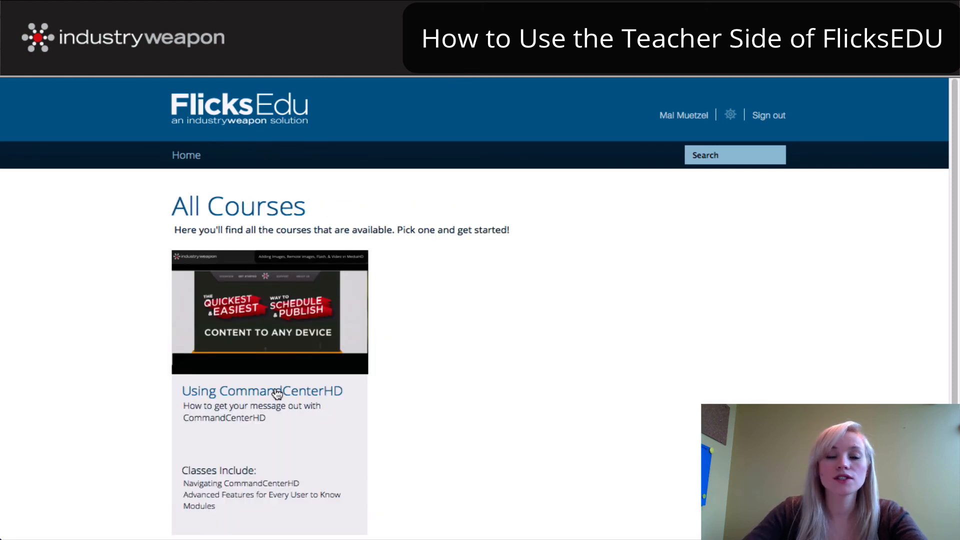
click(277, 391)
click(348, 404)
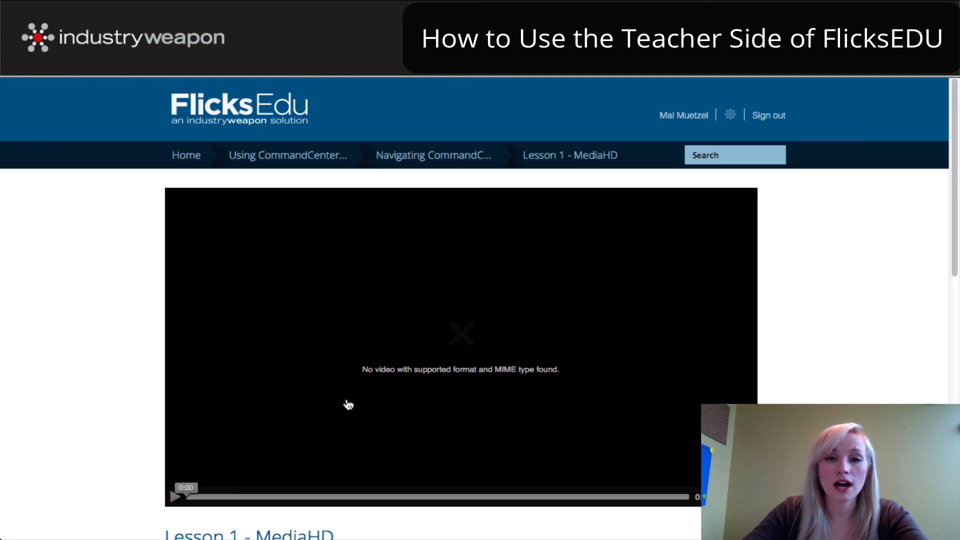
scroll(643, 384, down, 1)
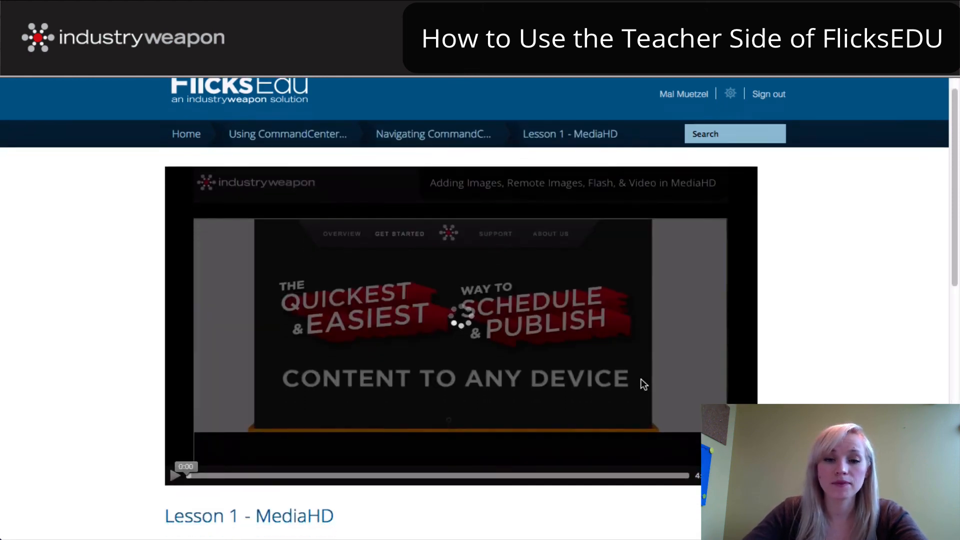
scroll(643, 384, down, 10)
click(662, 382)
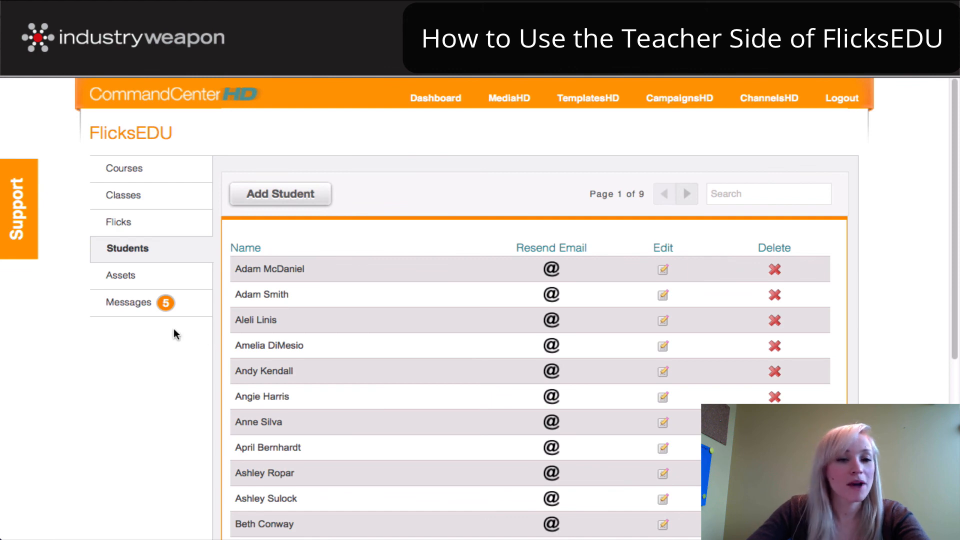
Reply 'Thank you for testing' to the newest student message in Messages
click(134, 308)
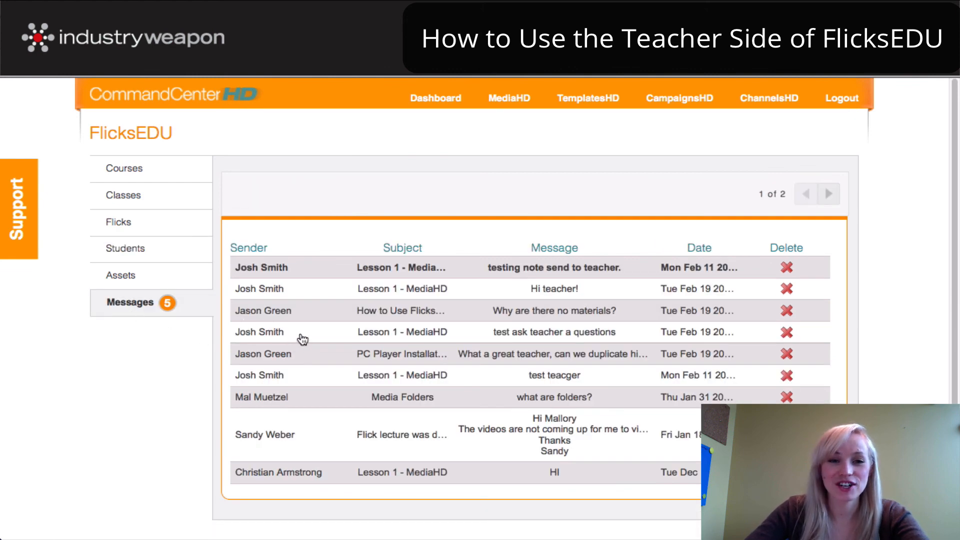
click(558, 269)
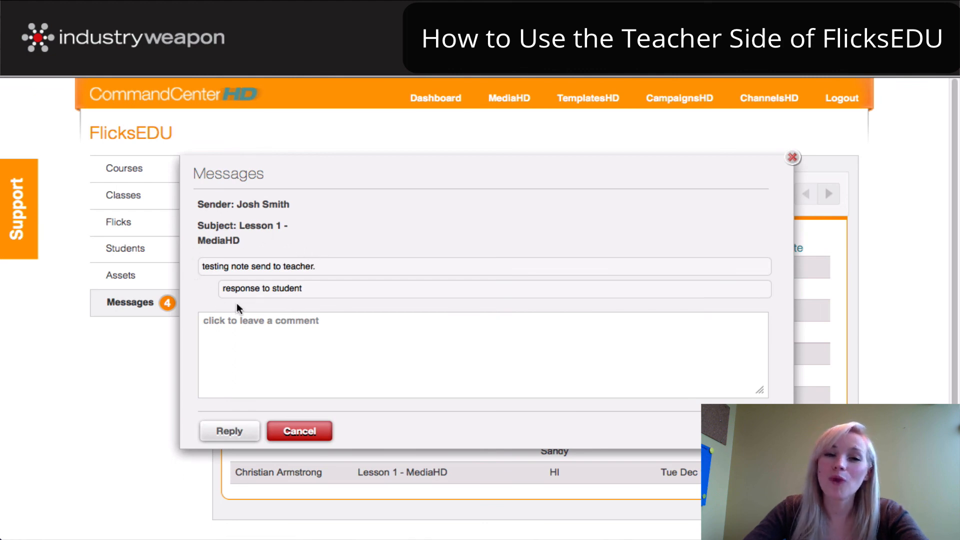
click(244, 349)
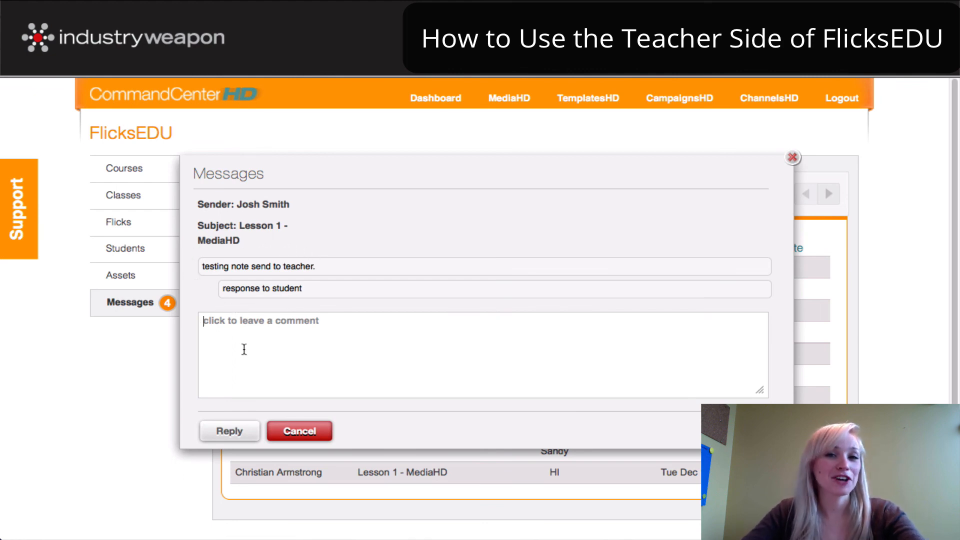
text(Thank you )
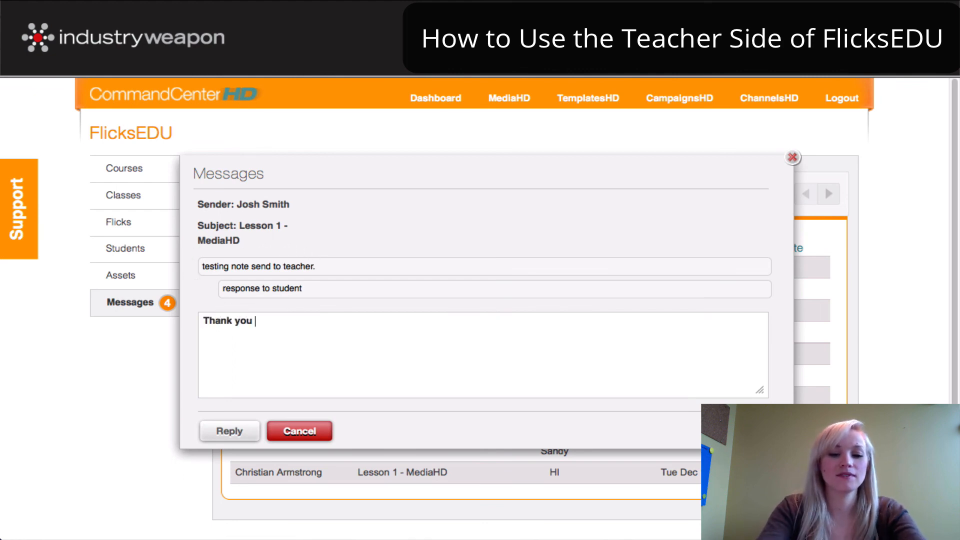
text(for testing)
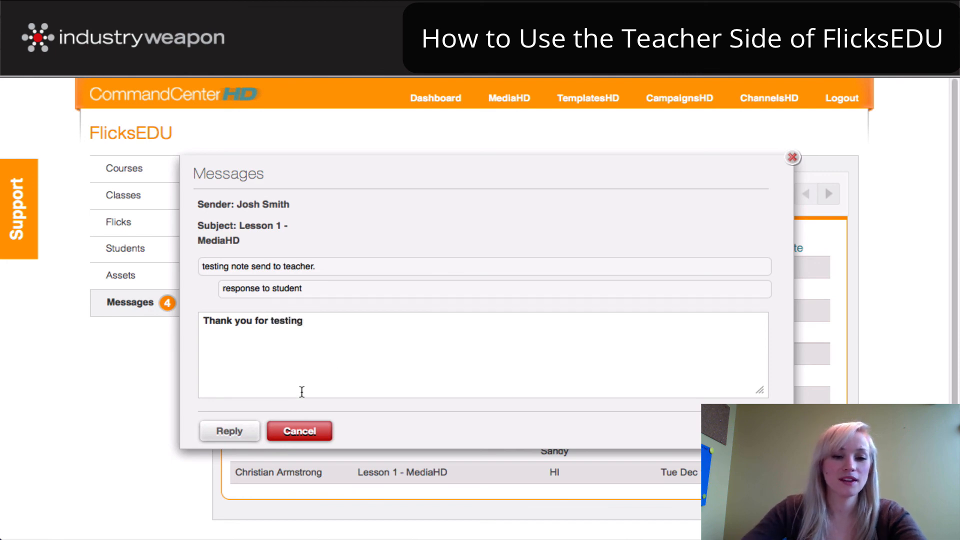
click(238, 435)
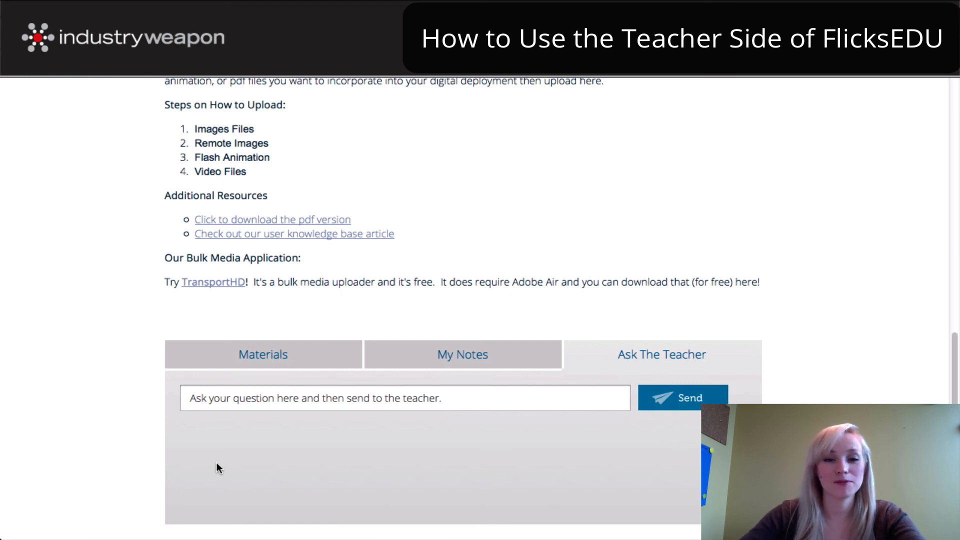
Show the lesson's My Notes box, then switch to the Materials tab
click(470, 356)
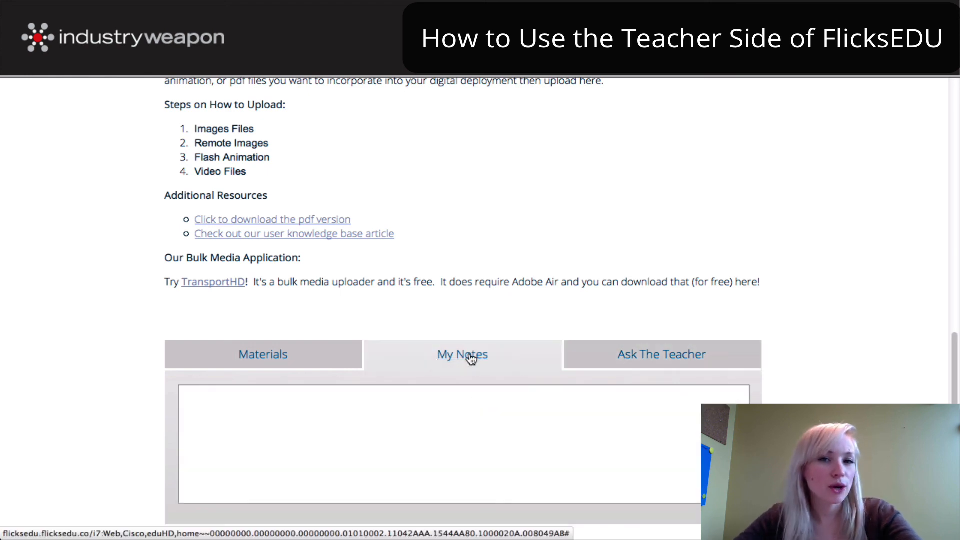
click(403, 391)
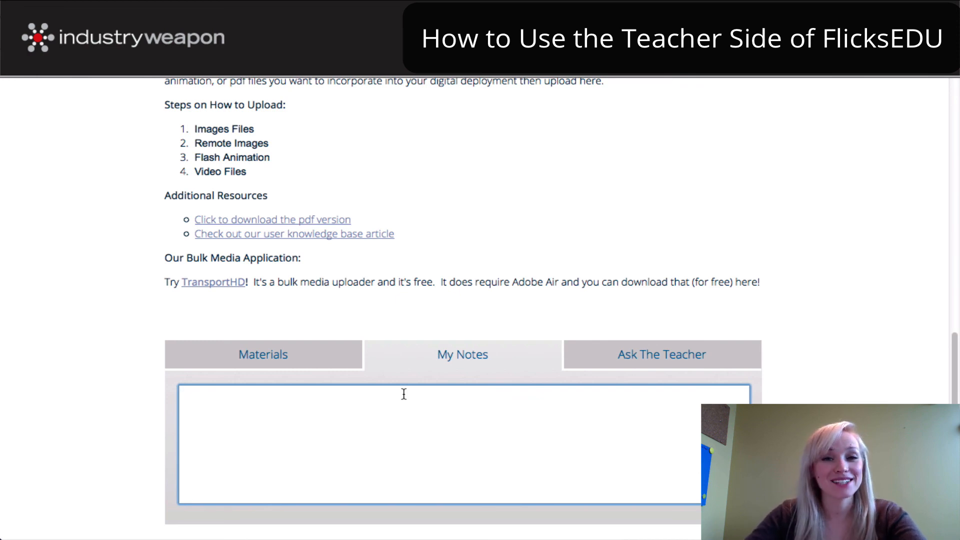
click(268, 357)
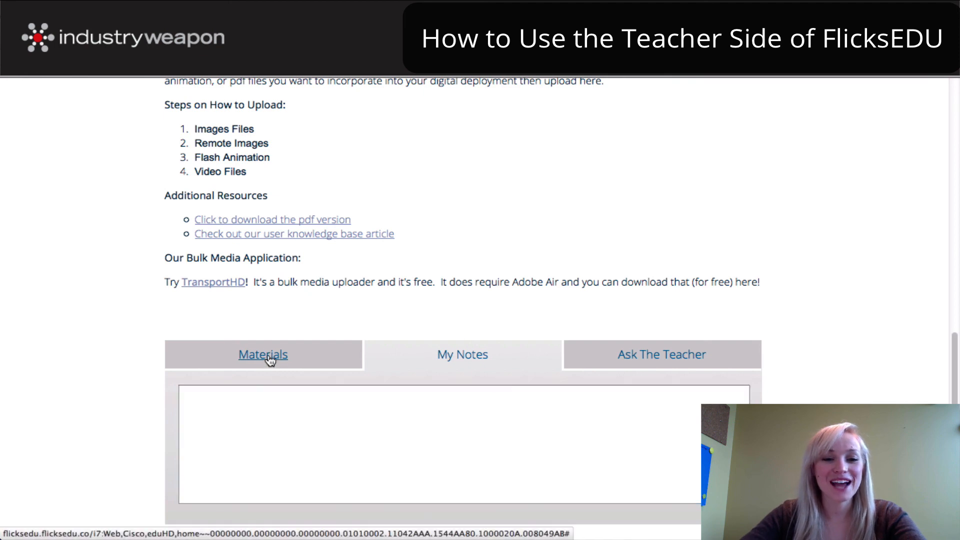